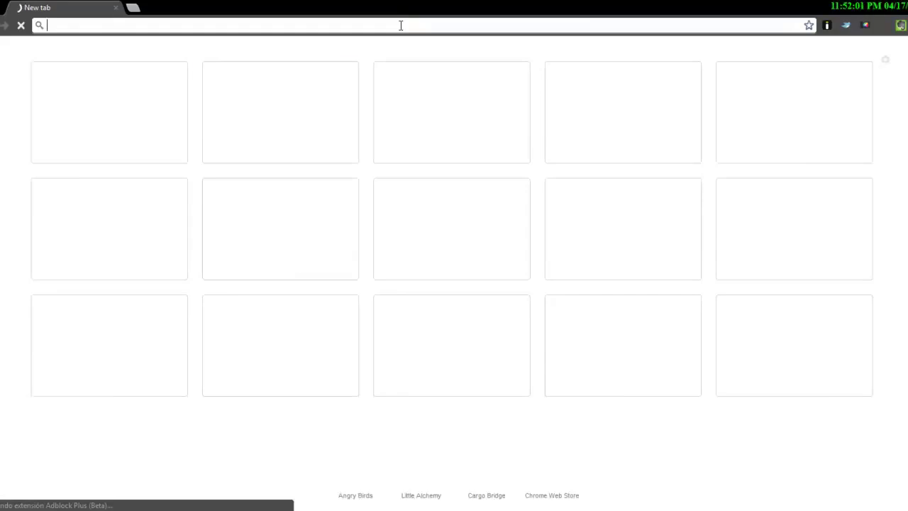
Open the form for creating a new hosted project on code.google.com, signing in to the account.
type("co")
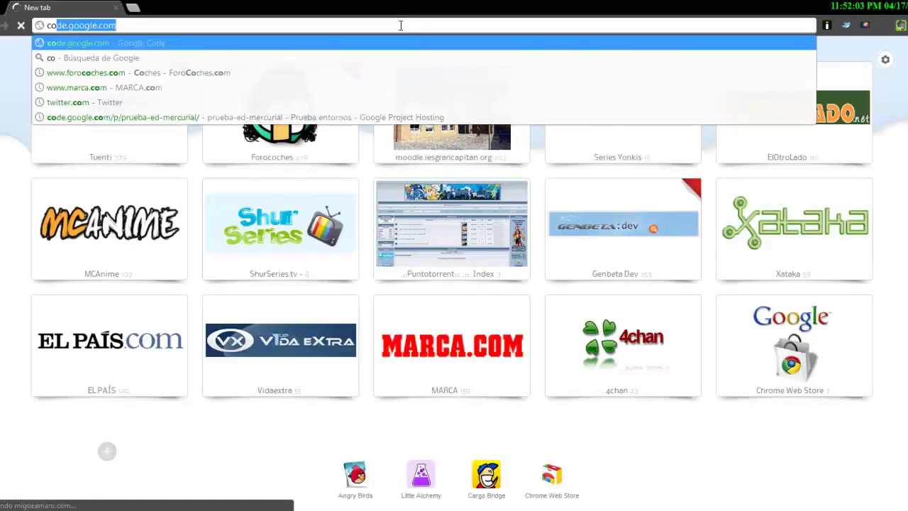
type("de.google.com")
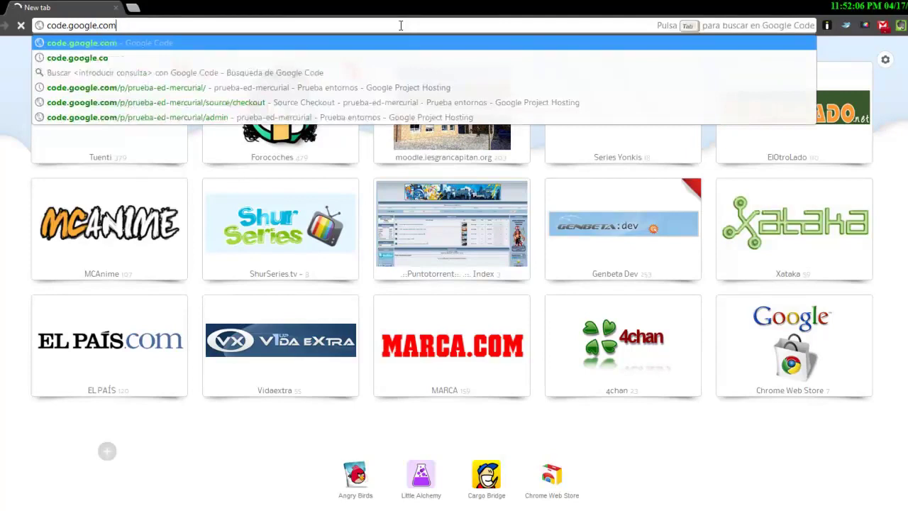
key("Return")
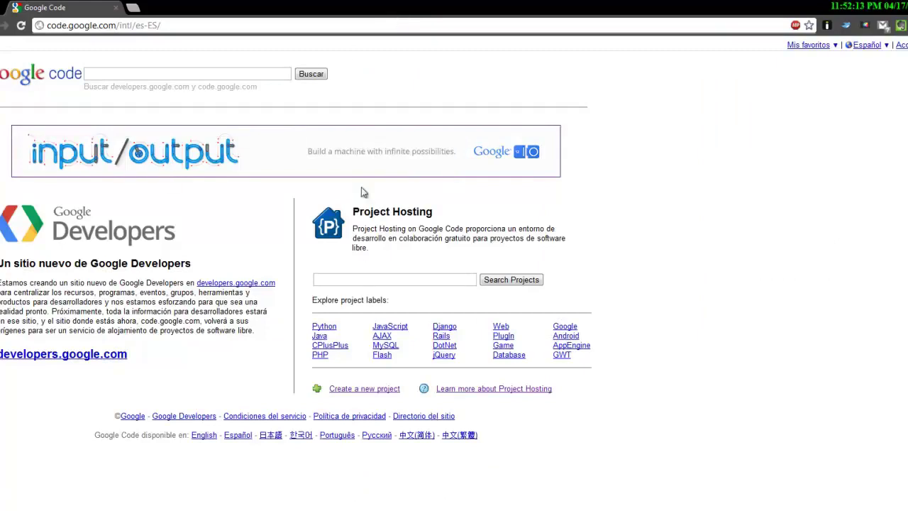
left_click(376, 392)
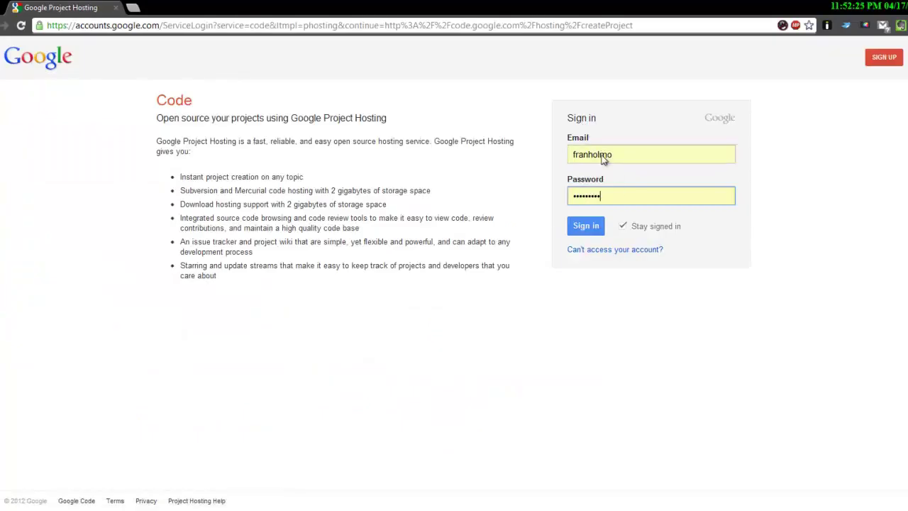
left_click(586, 226)
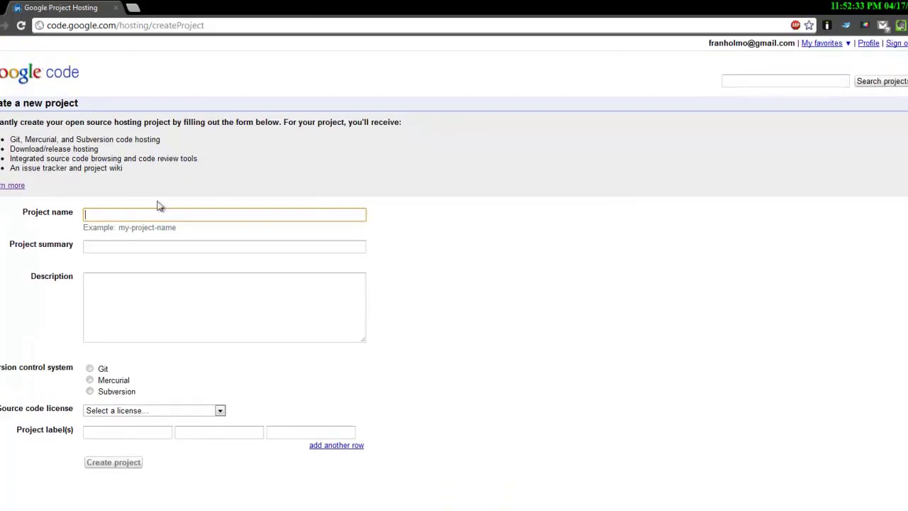
Enter prueba-ed-daw as the name of the new project.
left_click(137, 214)
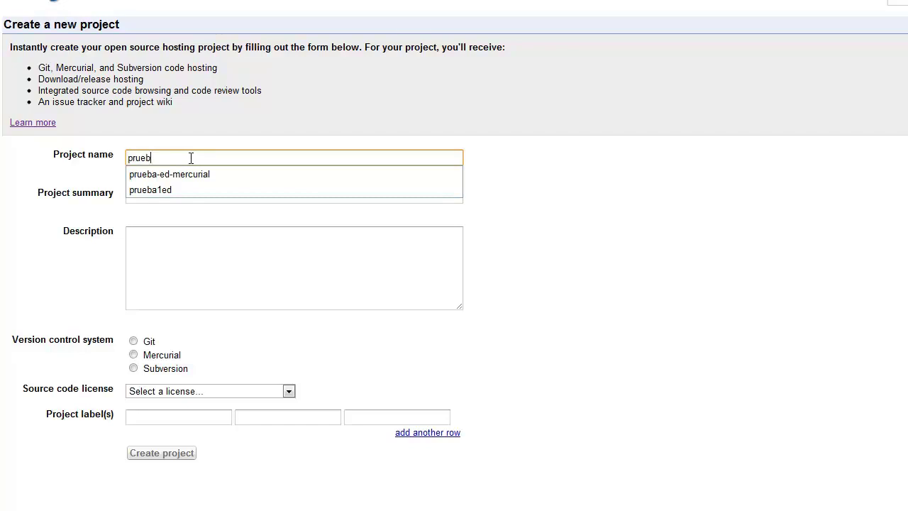
type("-ed-")
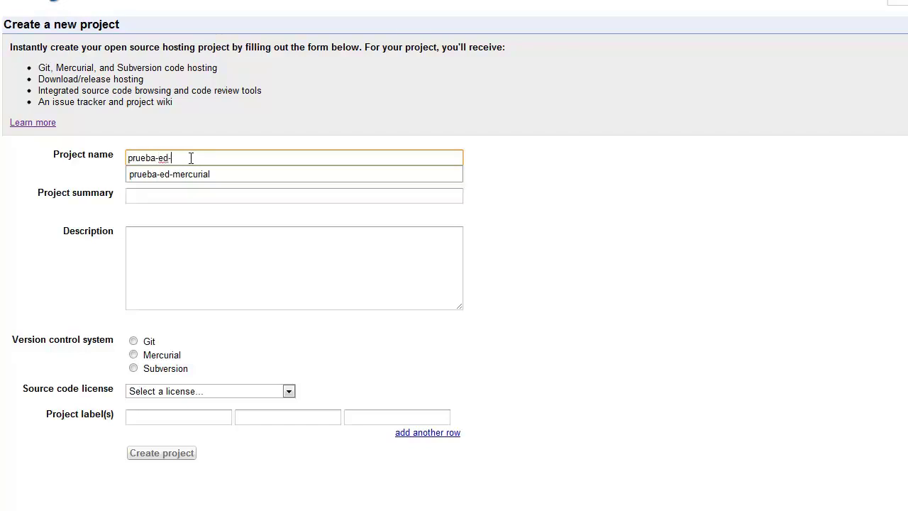
type("daw")
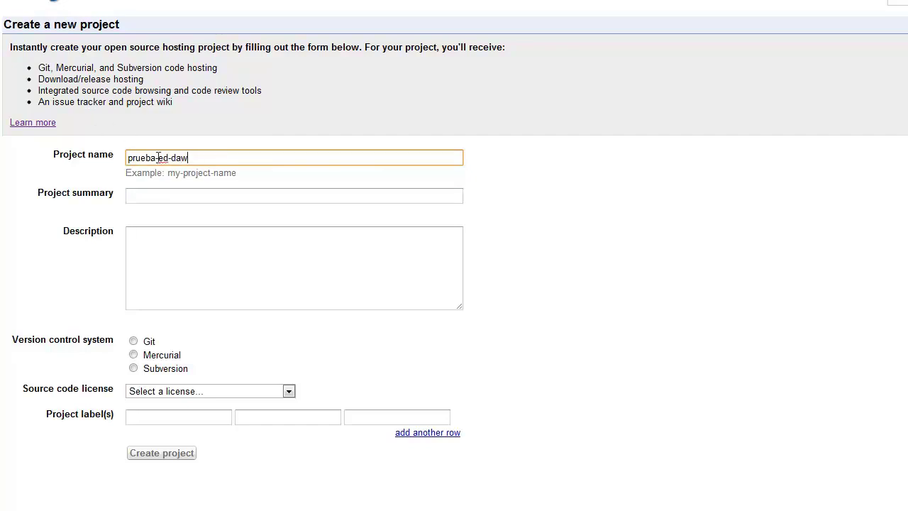
type("-")
left_click_drag(213, 186, 381, 176)
left_click(416, 187)
key("alt+Left")
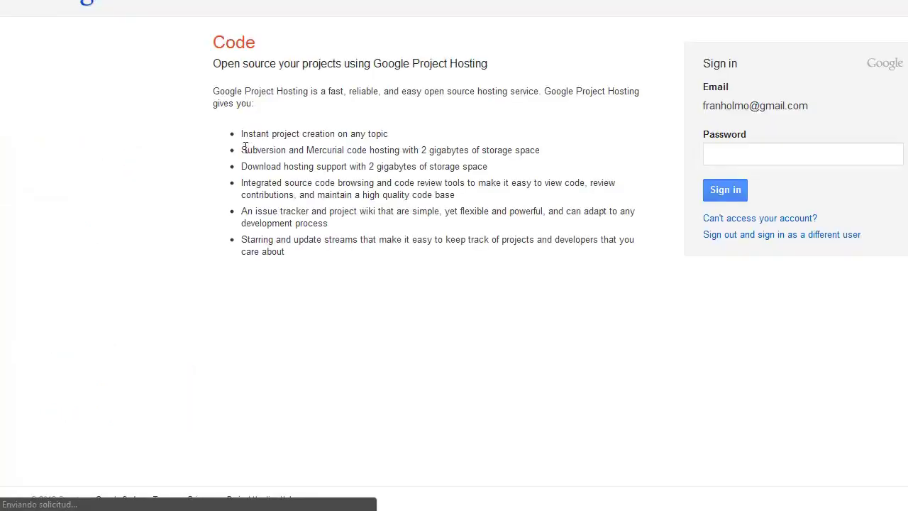
key("alt+Right")
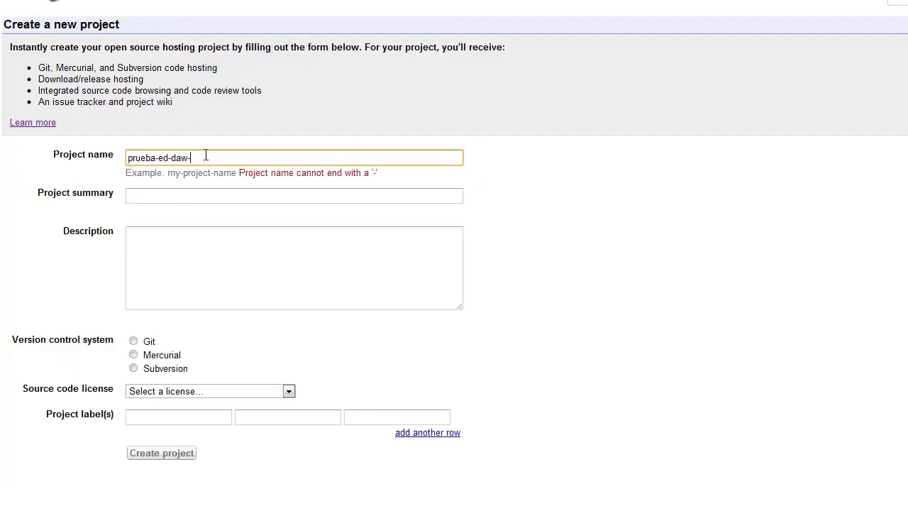
Remove the trailing hyphen from the project name and enter "Esto es una prueba" as the project summary.
left_click(151, 198)
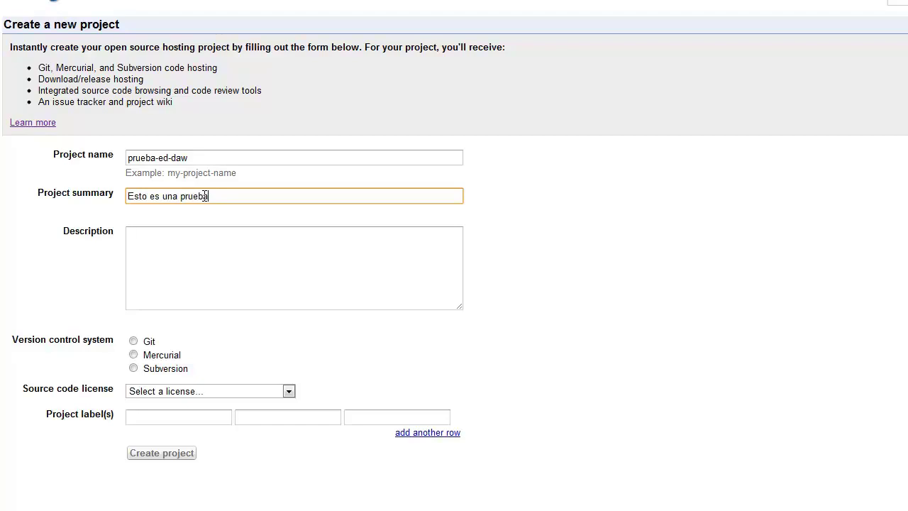
left_click(182, 261)
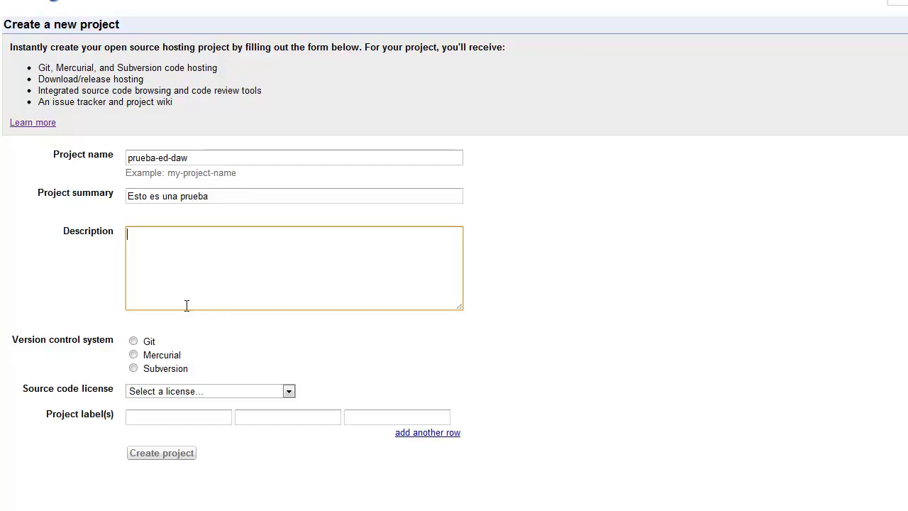
Choose Mercurial as the version control system and New BSD License as the source code license.
double_click(76, 342)
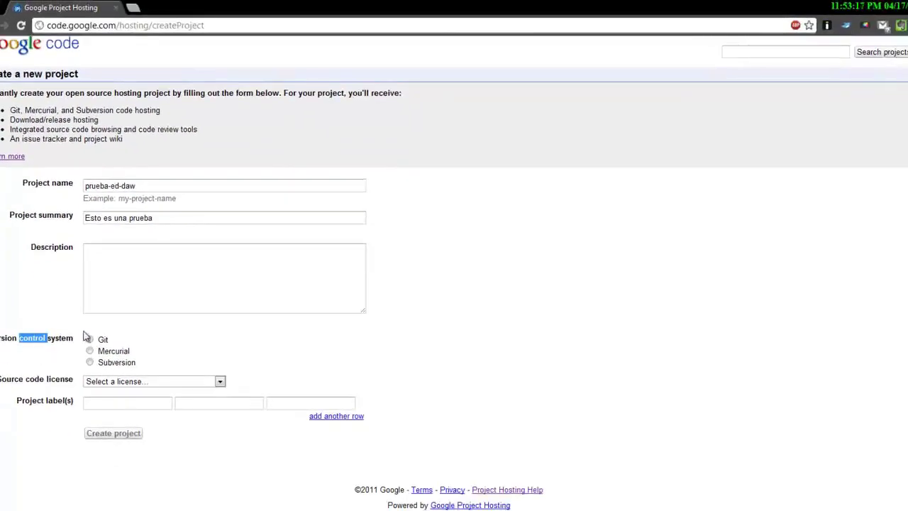
left_click(177, 383)
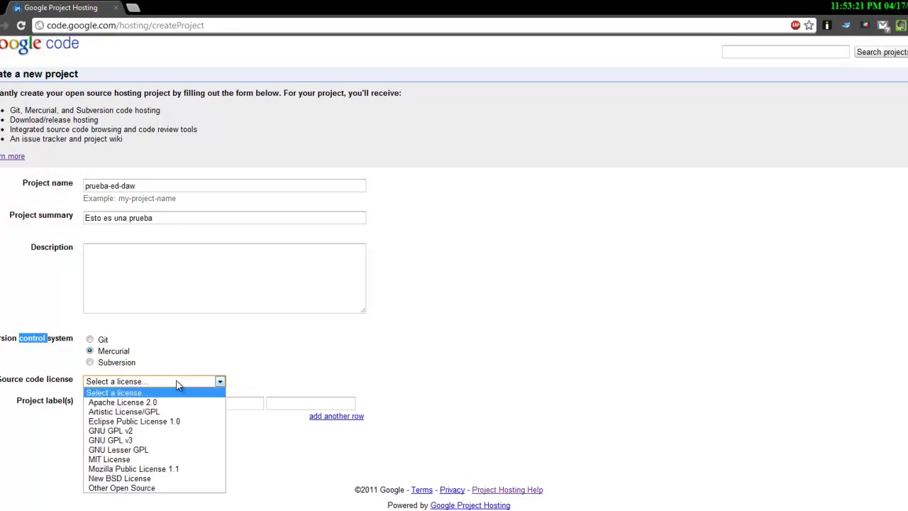
left_click(142, 480)
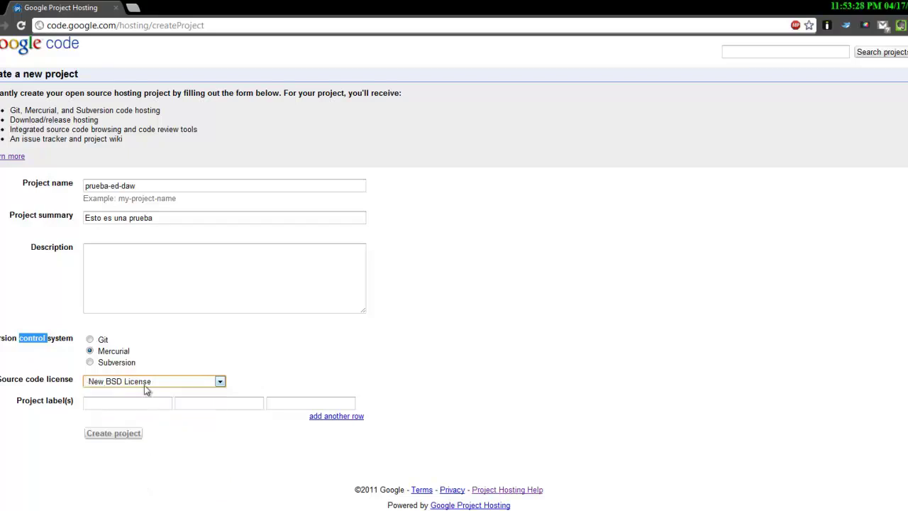
Set the first project label to ActionScript from the suggested labels.
left_click(115, 407)
scroll(352, 341, "down", 2)
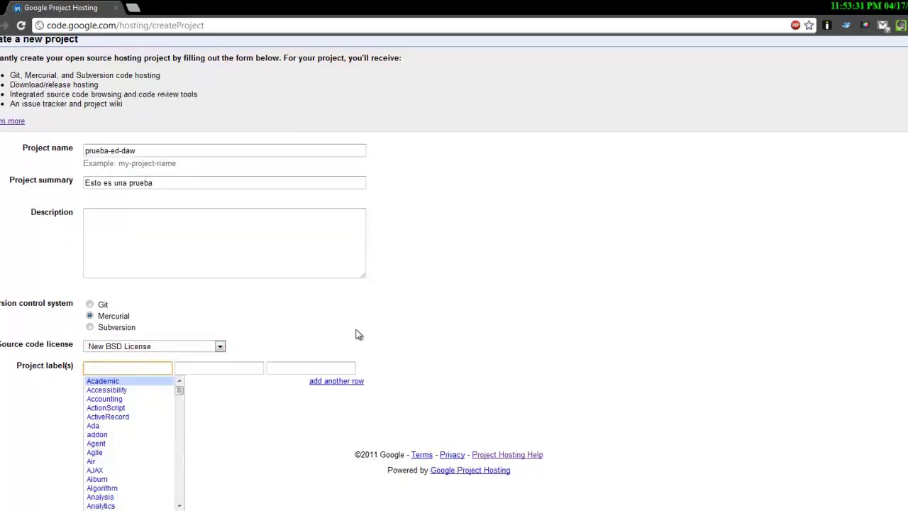
left_click_drag(177, 395, 179, 412)
scroll(260, 345, "up", 1)
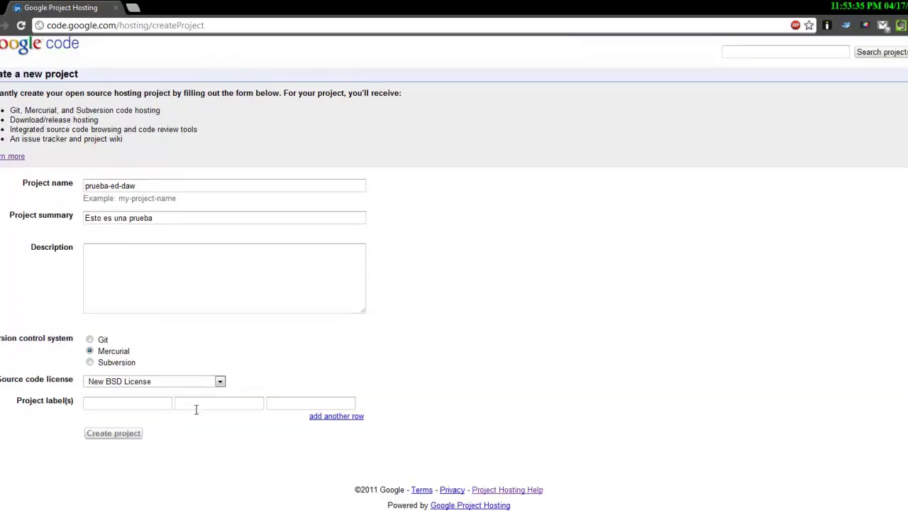
left_click(144, 402)
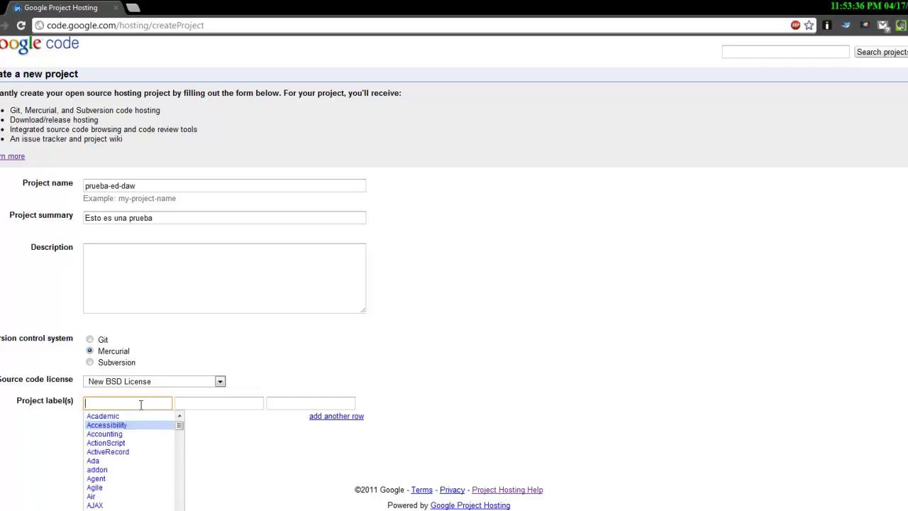
left_click(125, 442)
left_click(198, 362)
Enter "Prueba" as the project description and create the project.
left_click(142, 291)
type("Prueba")
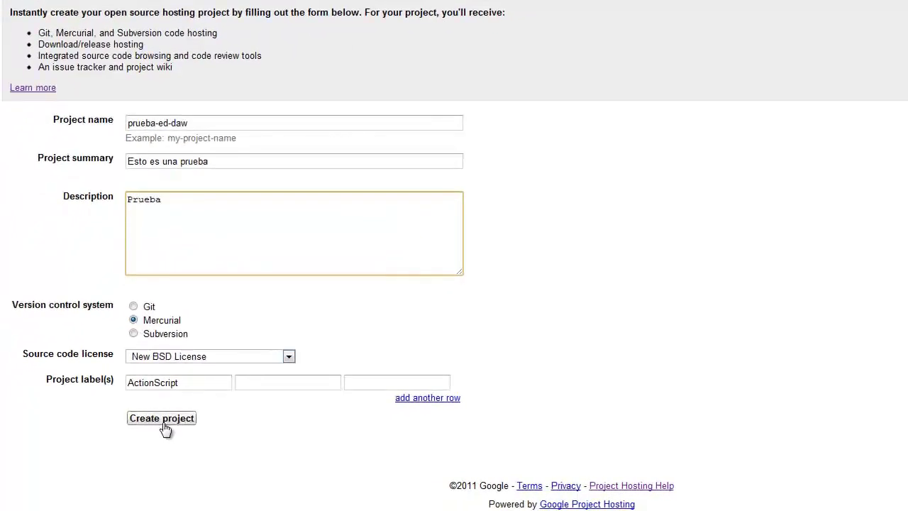
left_click(166, 420)
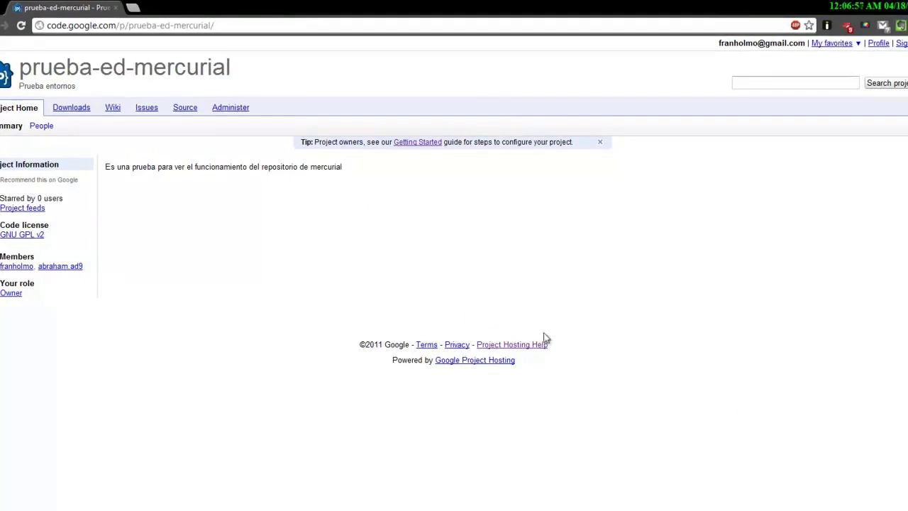
Review the prueba-ed-mercurial home page, covering its title, description, code license, members and the account's role.
left_click_drag(230, 68, 12, 95)
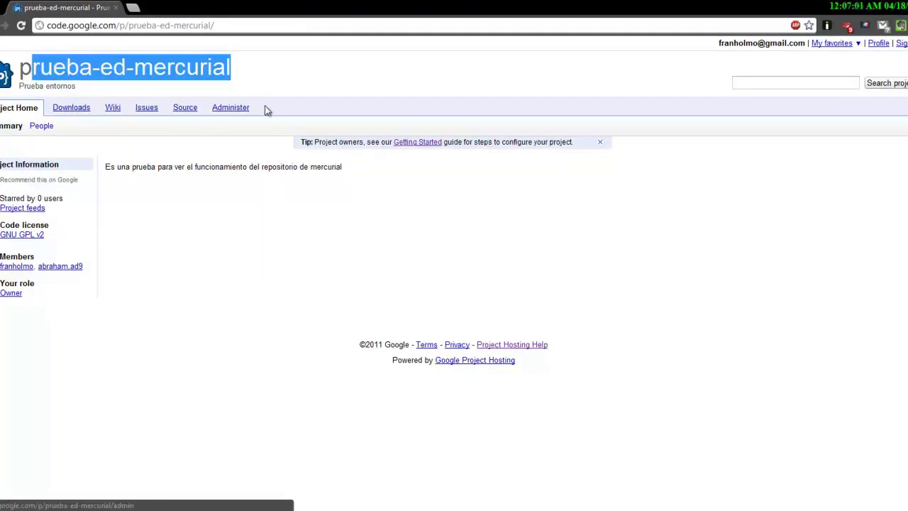
left_click_drag(105, 167, 348, 168)
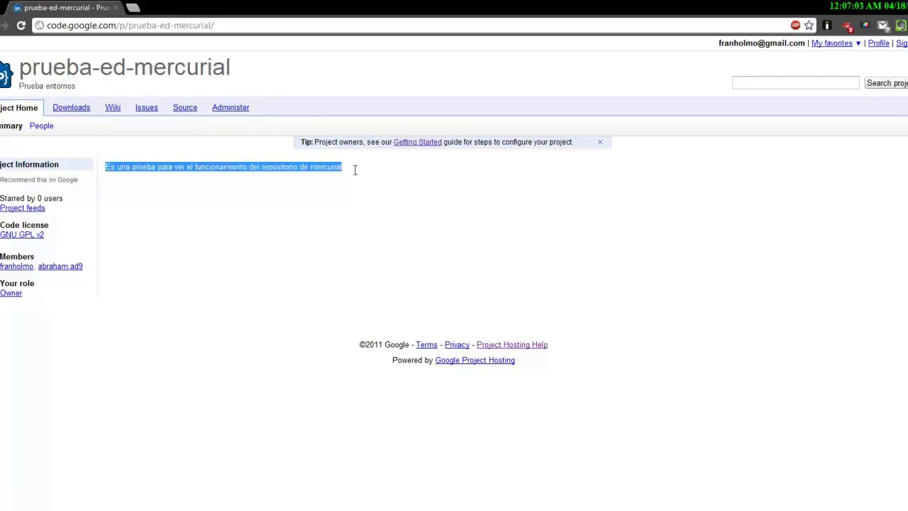
left_click_drag(4, 225, 48, 225)
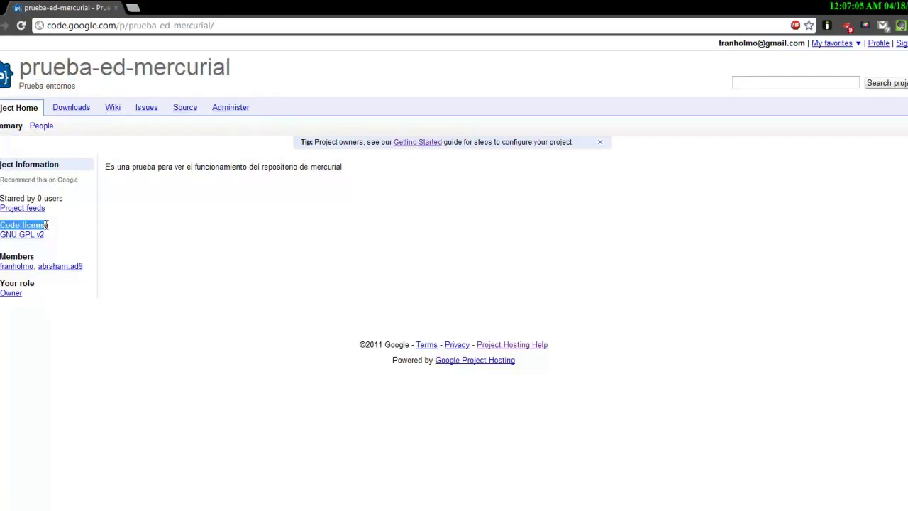
left_click(6, 256)
double_click(6, 257)
left_click_drag(78, 268, 31, 298)
left_click(31, 297)
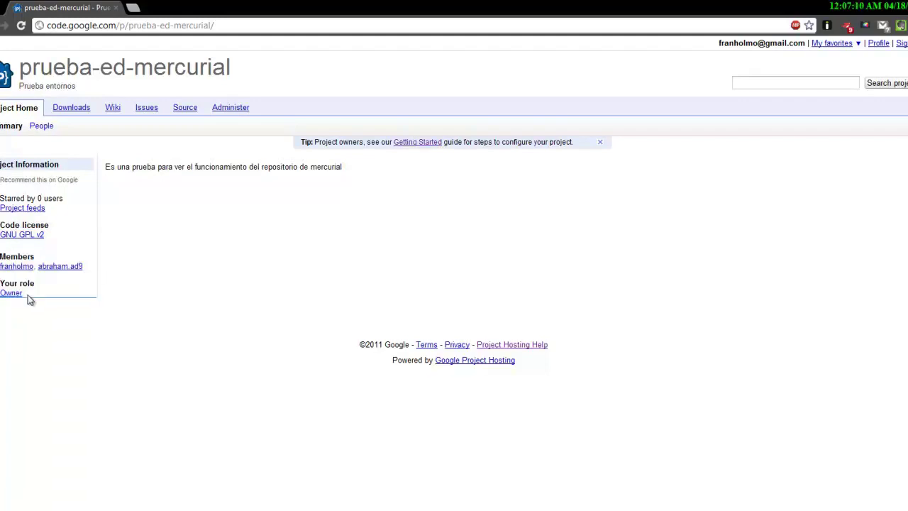
Look through the project's downloads, wiki pages and issues list.
left_click(88, 113)
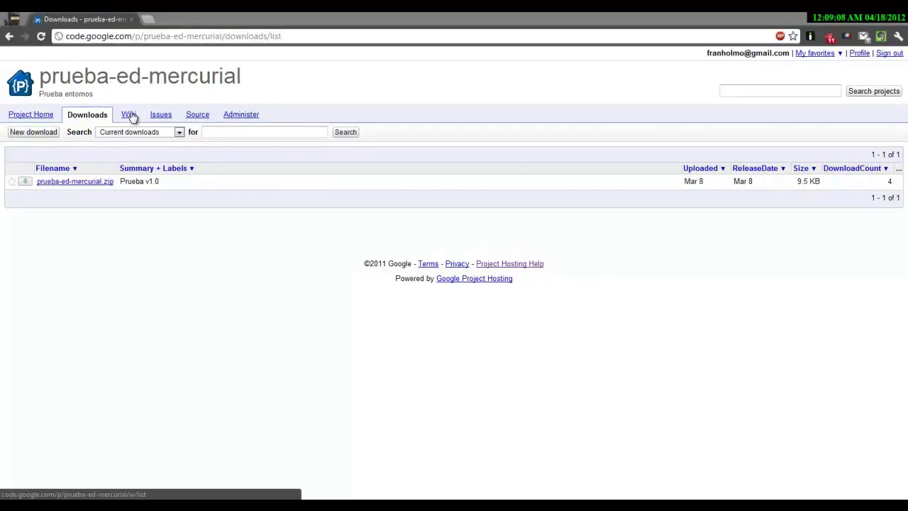
left_click(129, 116)
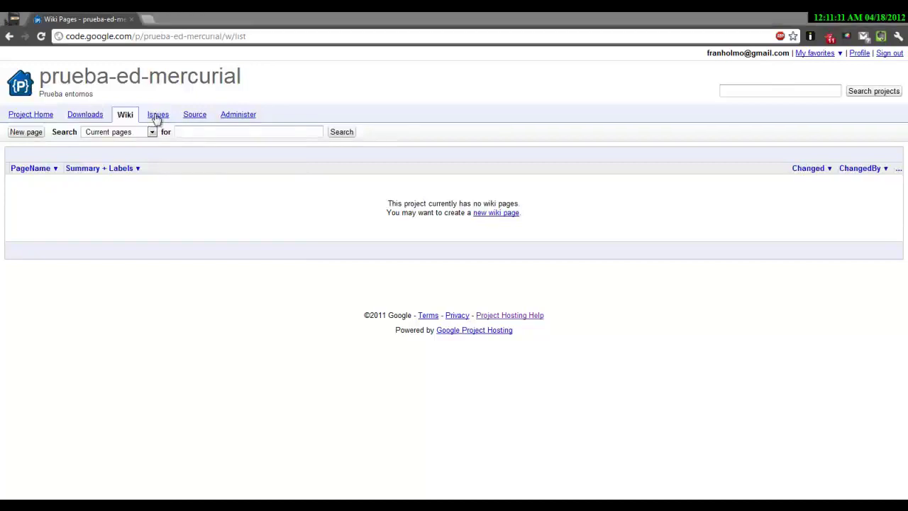
left_click(157, 116)
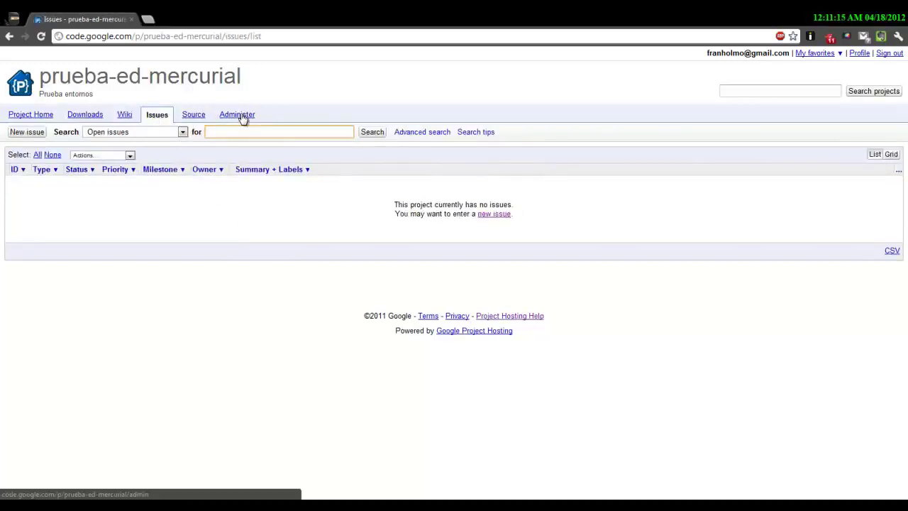
left_click(280, 118)
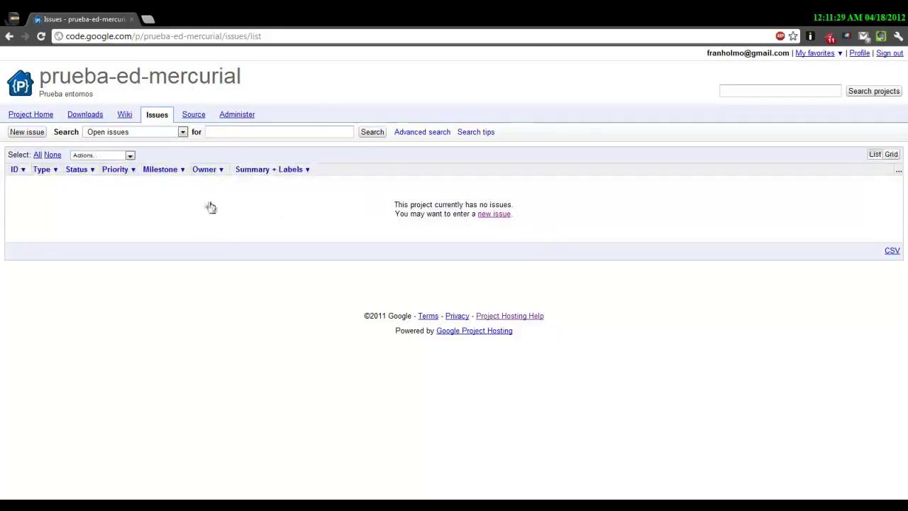
Examine the source checkout page, including the hg clone address, the googlecode.com password note and the clone creation section.
left_click(192, 120)
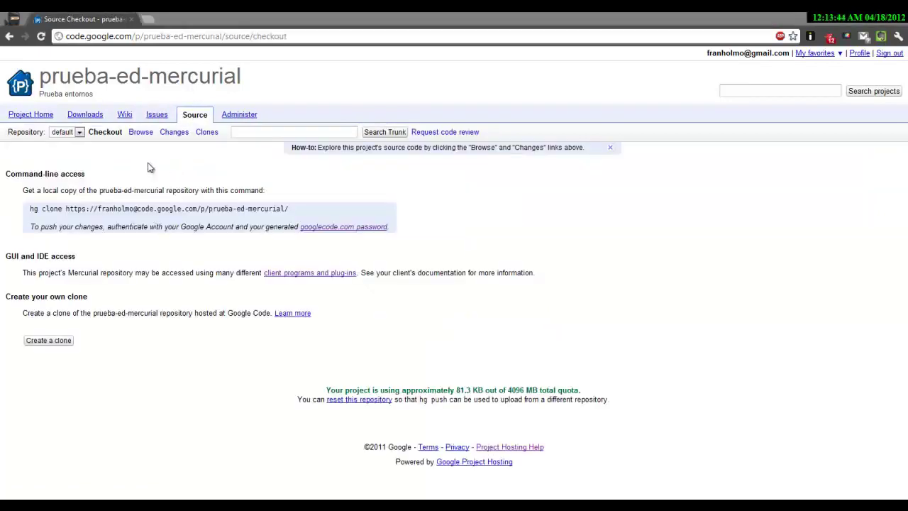
left_click_drag(182, 129, 73, 128)
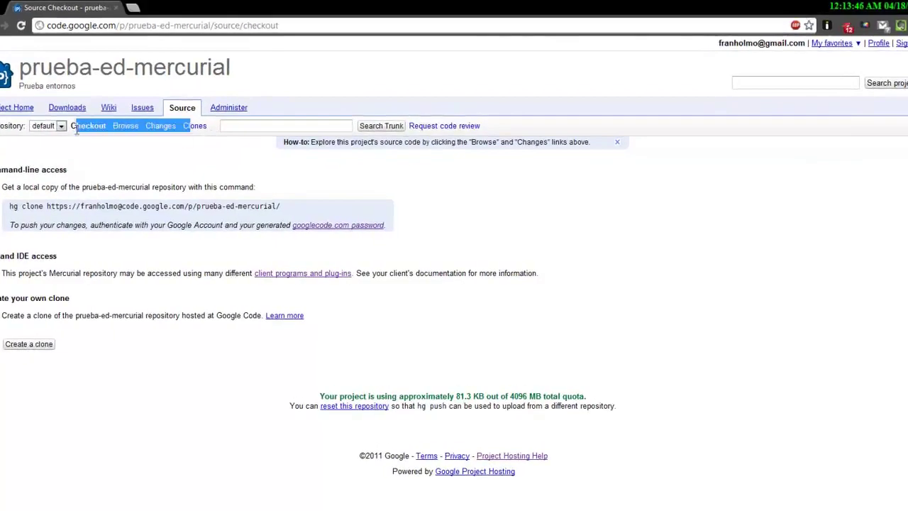
left_click(84, 127)
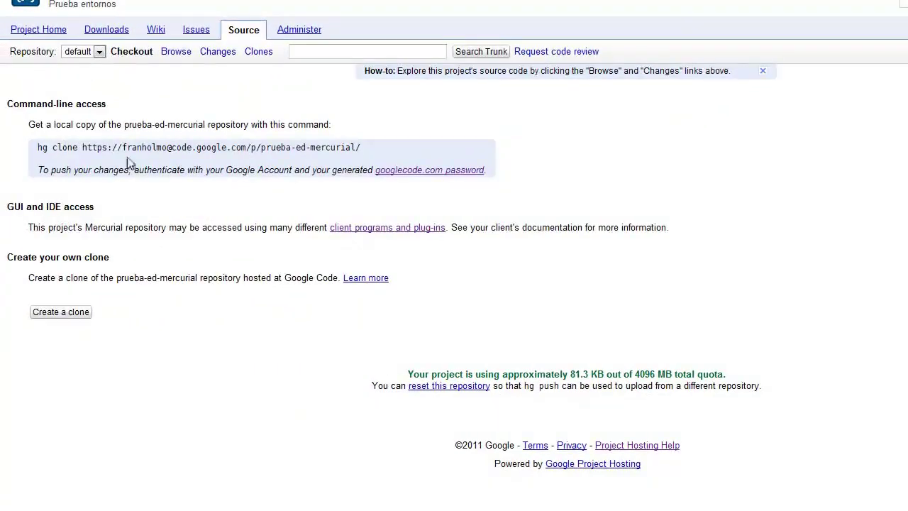
mouse_move(195, 147)
left_mouse_down()
mouse_move(366, 148)
mouse_move(226, 135)
left_mouse_up()
left_click_drag(106, 138, 79, 148)
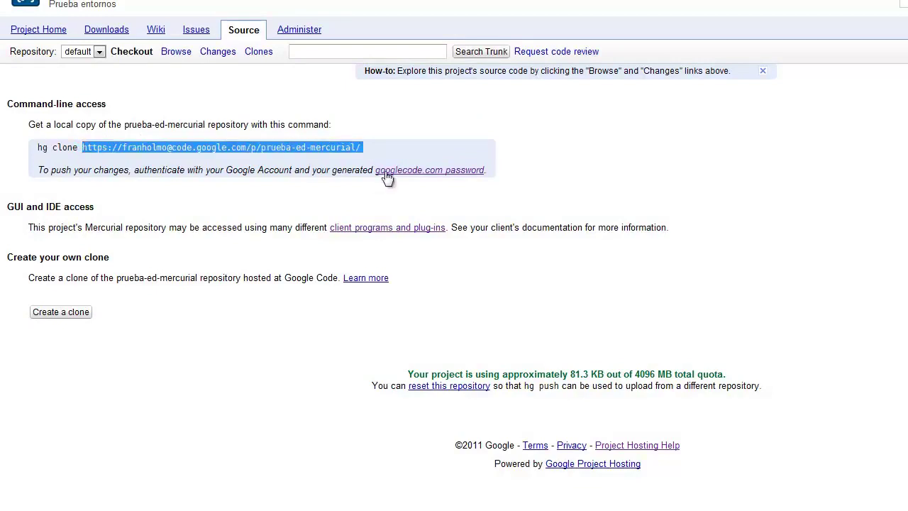
left_click_drag(487, 170, 374, 175)
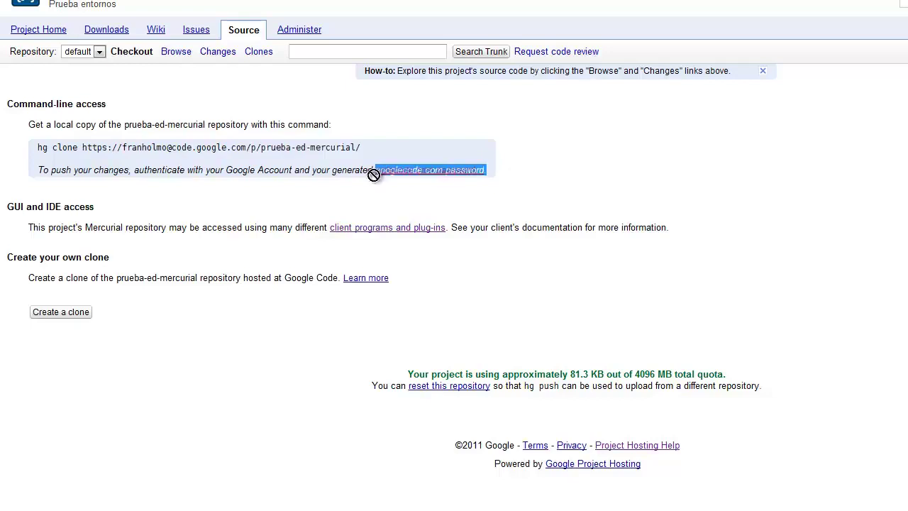
left_click(319, 168)
mouse_move(51, 277)
left_mouse_down()
mouse_move(324, 286)
mouse_move(307, 278)
left_mouse_up()
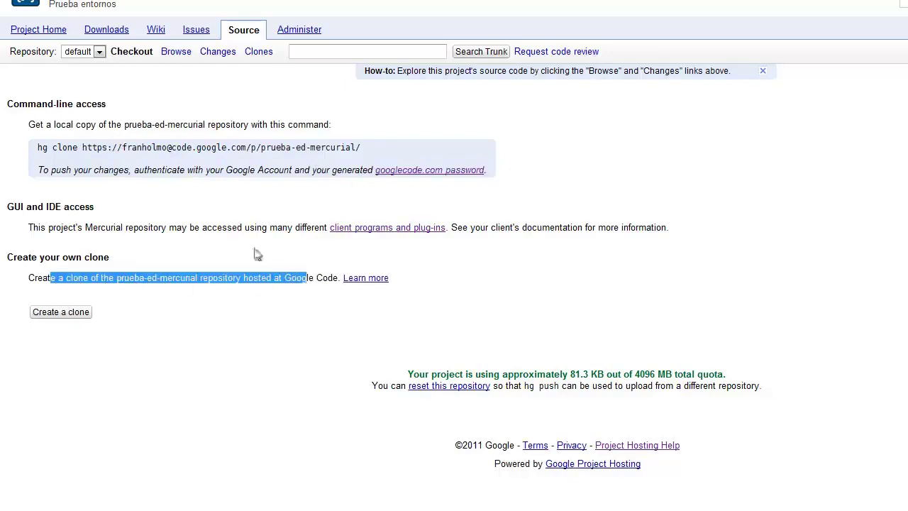
Browse the directories and files of the project's default repository.
left_click(167, 56)
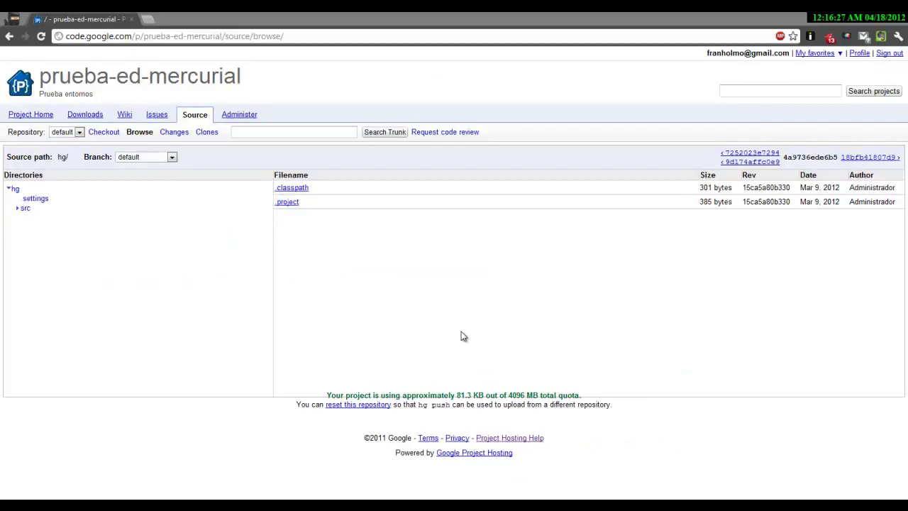
Open Teclado.java from the src/utils directory, look through its code, and return to the directory listing.
left_click(24, 207)
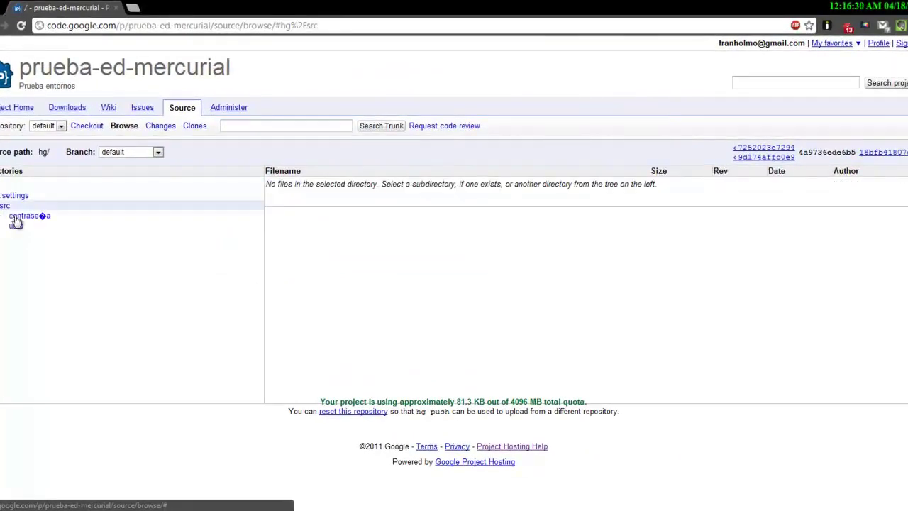
left_click(16, 225)
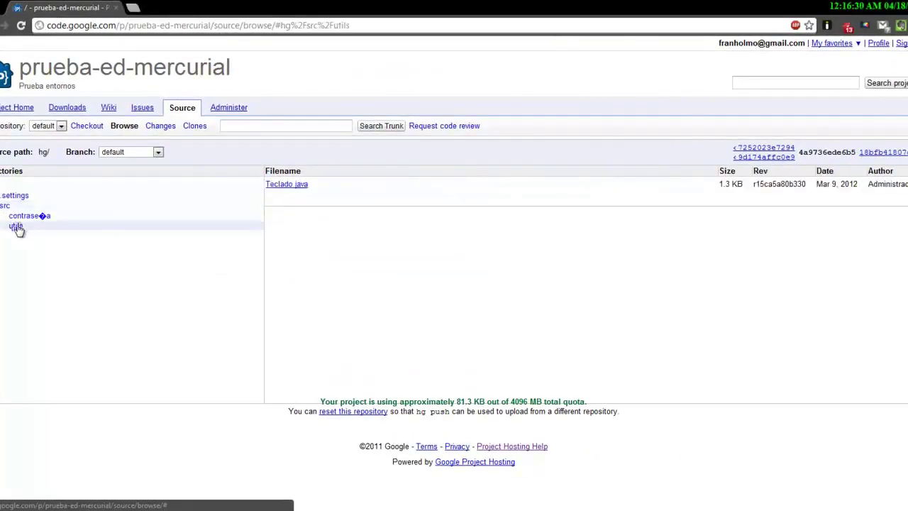
left_click(298, 186)
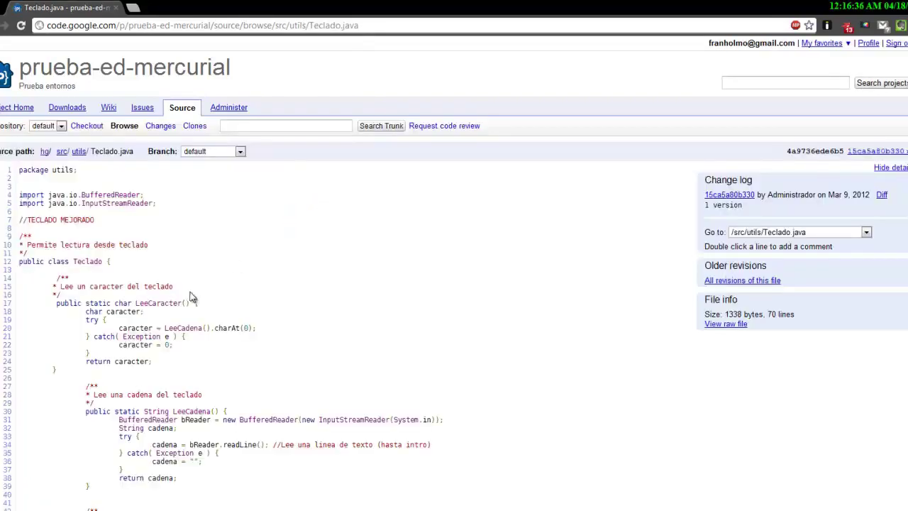
scroll(192, 288, "down", 5)
scroll(192, 288, "up", 5)
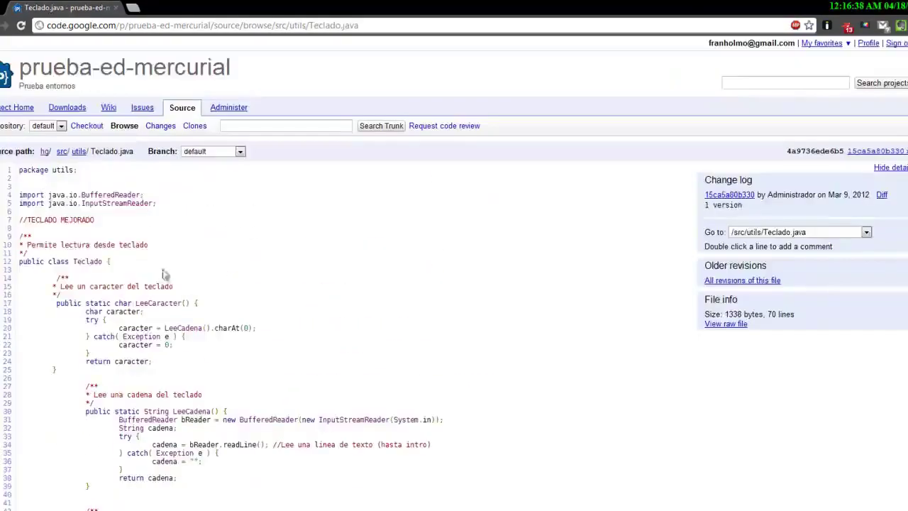
left_click(6, 24)
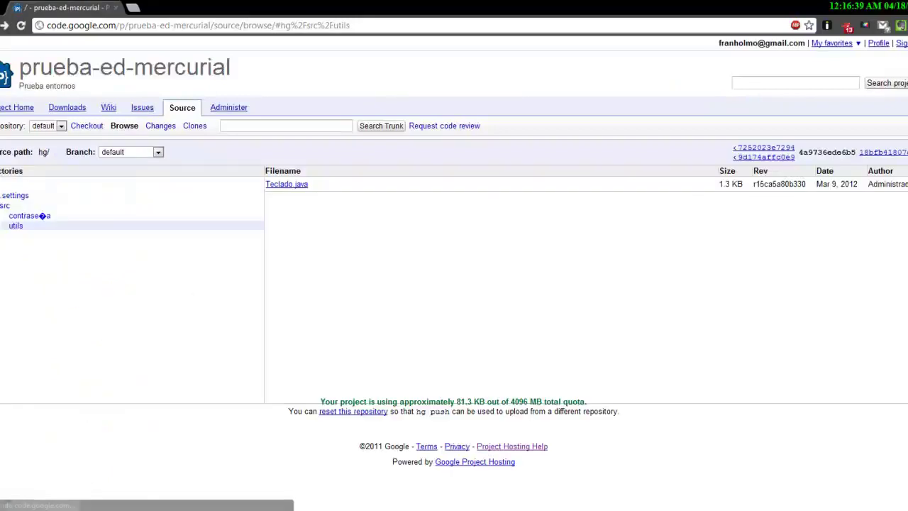
Check the repository's available branches and review the default branch's commit history on the Changes page.
left_click(139, 156)
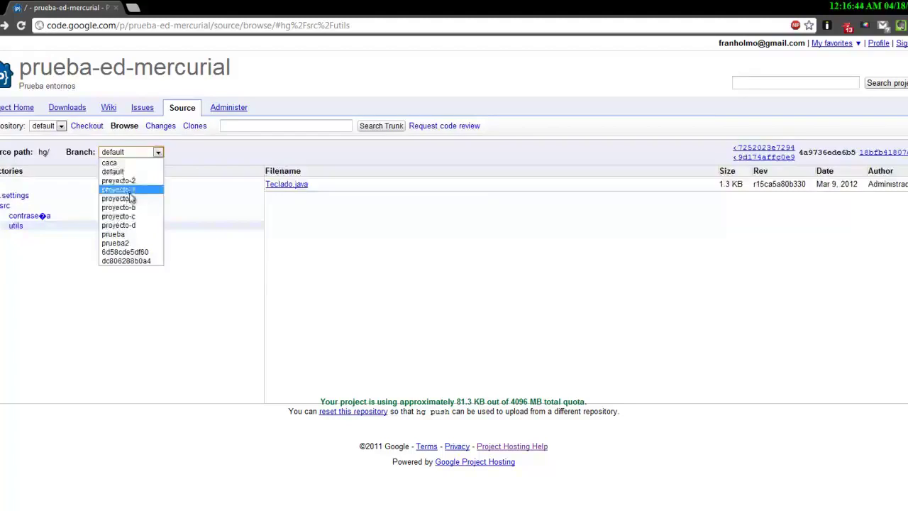
left_click(140, 172)
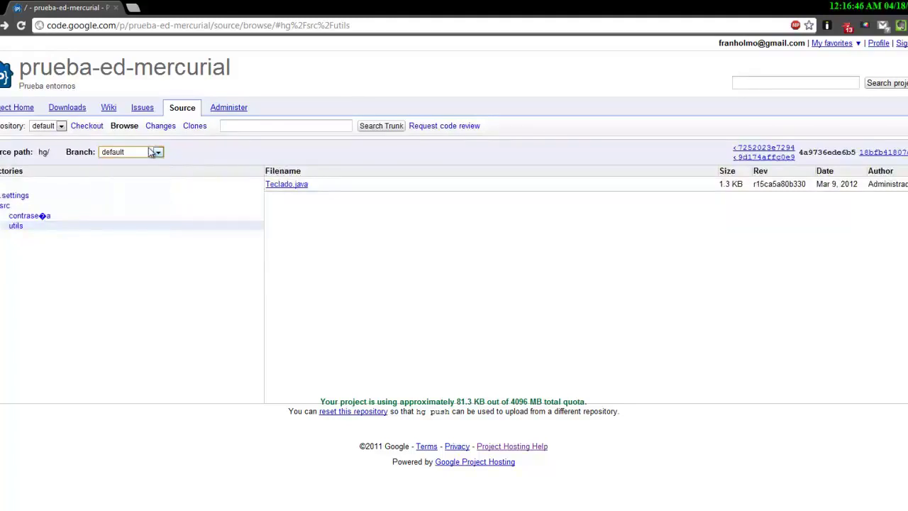
left_click(162, 128)
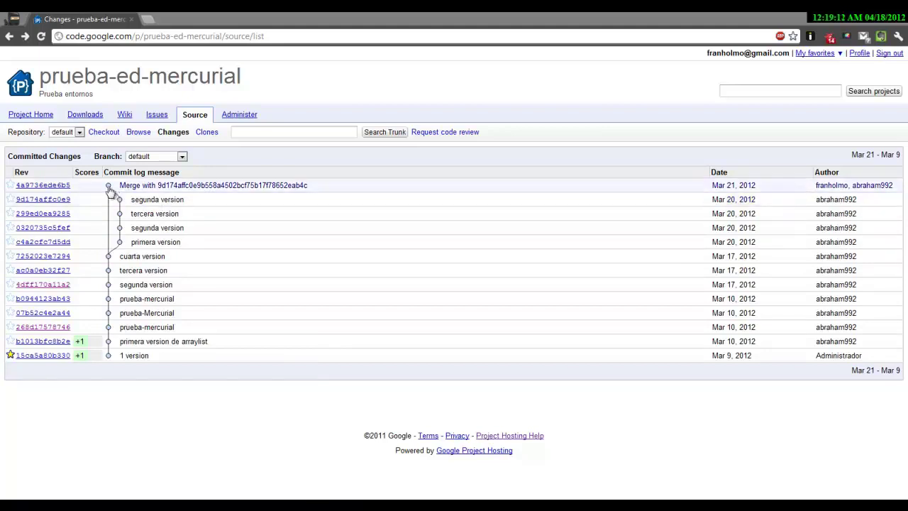
left_click(149, 156)
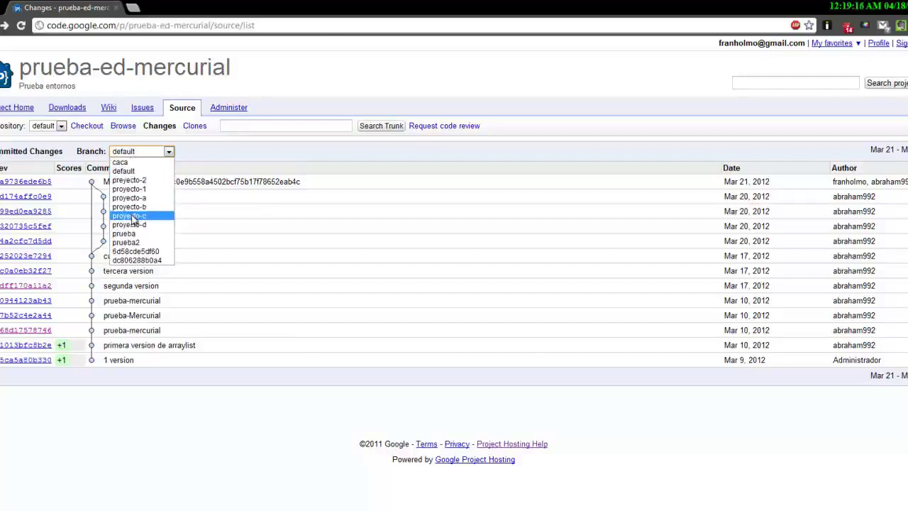
left_click(132, 216)
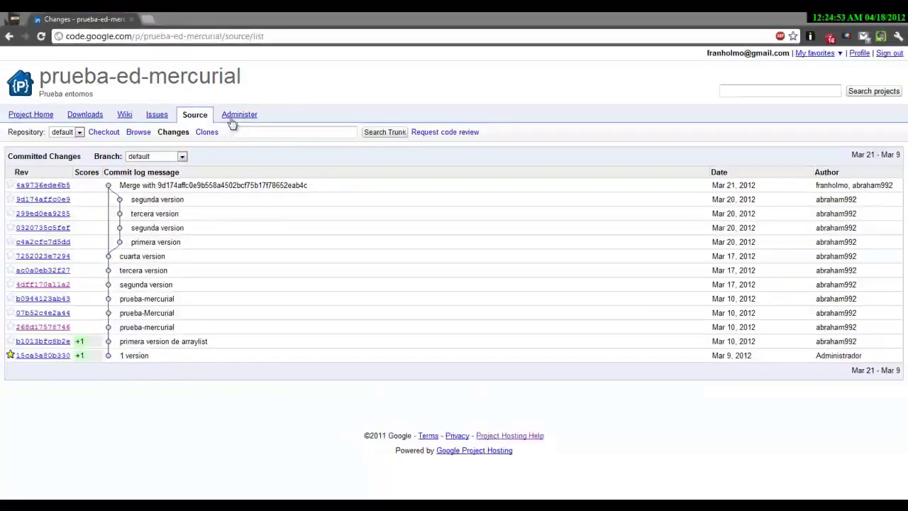
Review the project's administration settings, examining the owners, committers and contributors fields on the Sharing page.
left_click(239, 116)
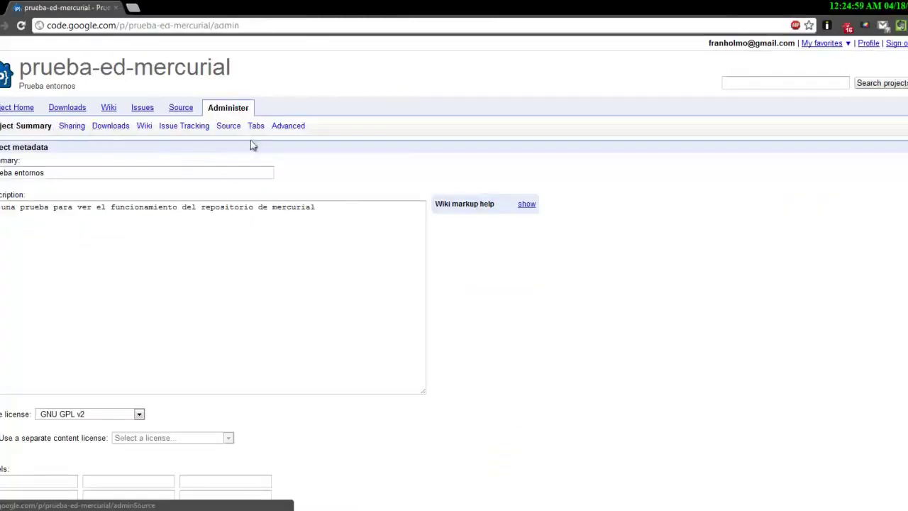
left_click(71, 128)
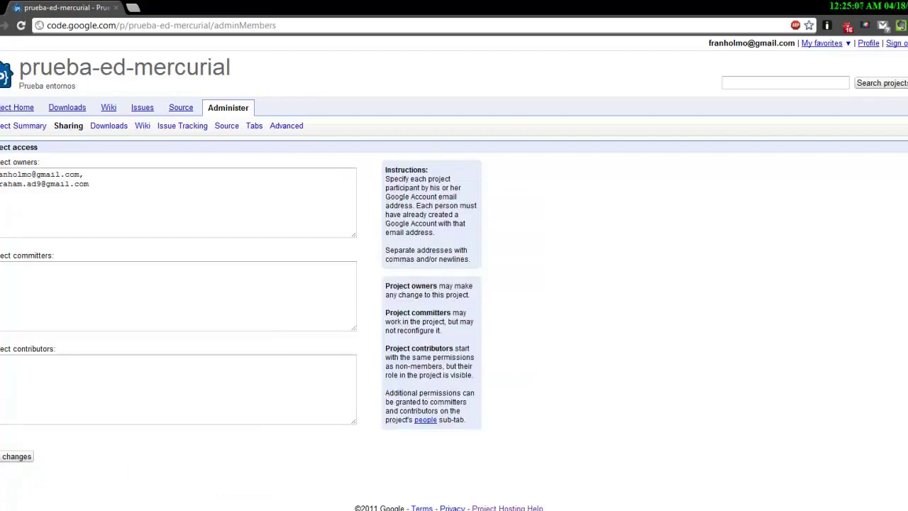
left_click_drag(0, 161, 44, 166)
left_click_drag(112, 184, 2, 185)
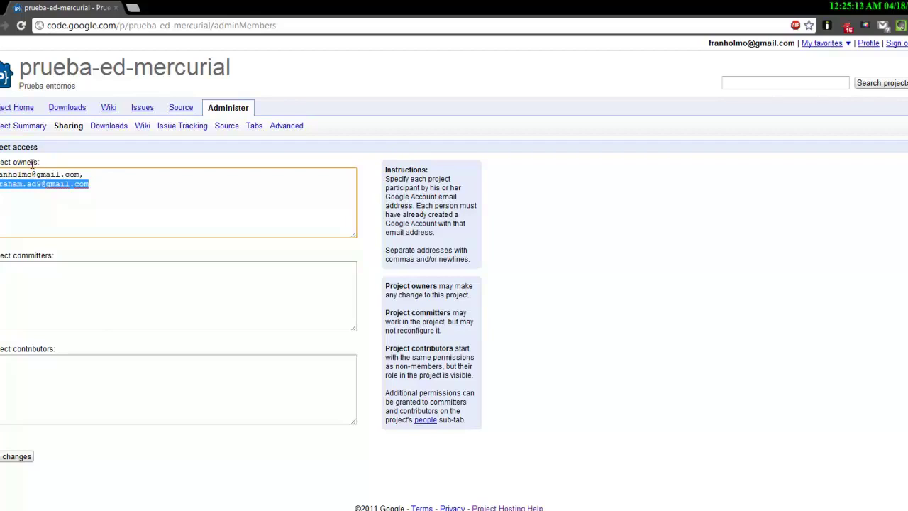
mouse_move(38, 162)
left_mouse_down()
mouse_move(0, 161)
mouse_move(25, 163)
left_mouse_up()
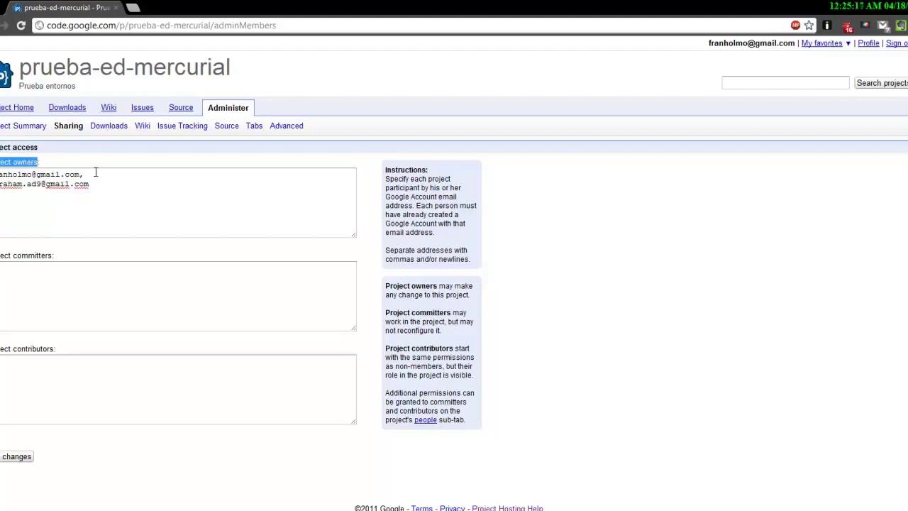
left_click_drag(0, 258, 33, 259)
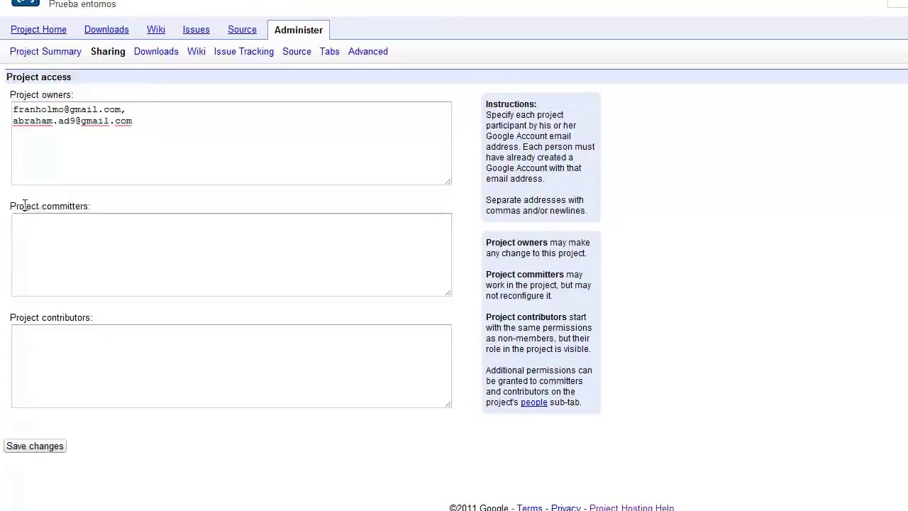
left_click(93, 245)
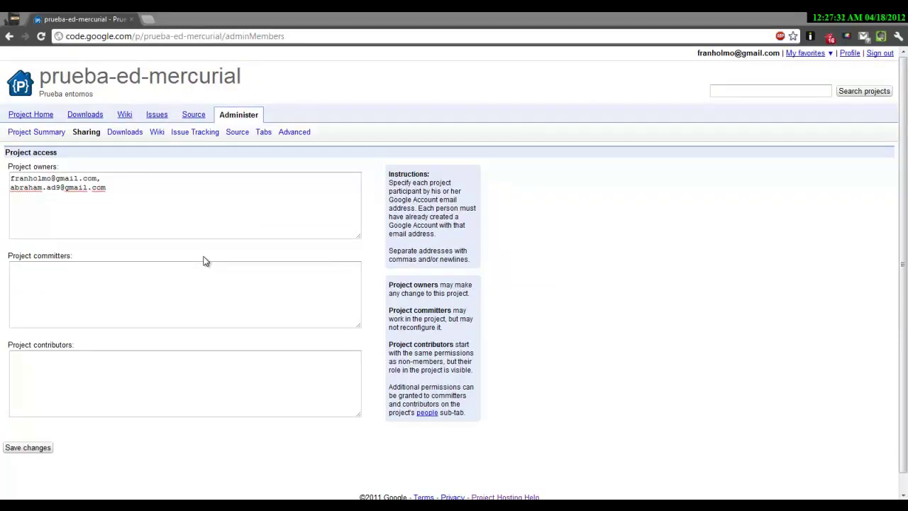
triple_click(53, 347)
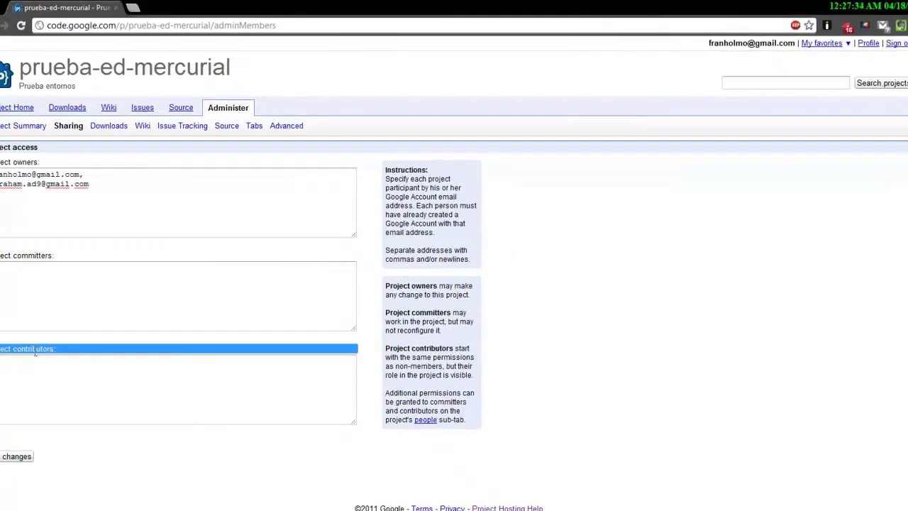
left_click_drag(44, 346, 6, 343)
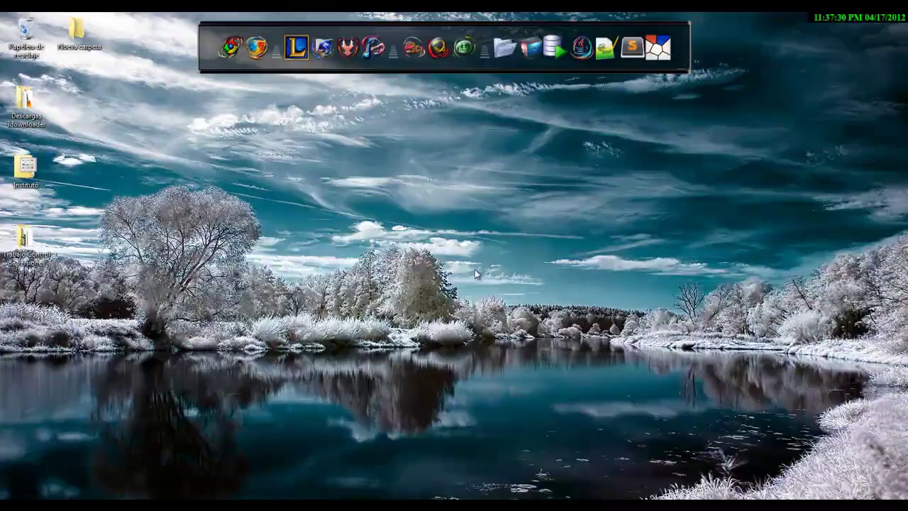
Switch to Eclipse and open its wizard for installing new software.
left_click(581, 57)
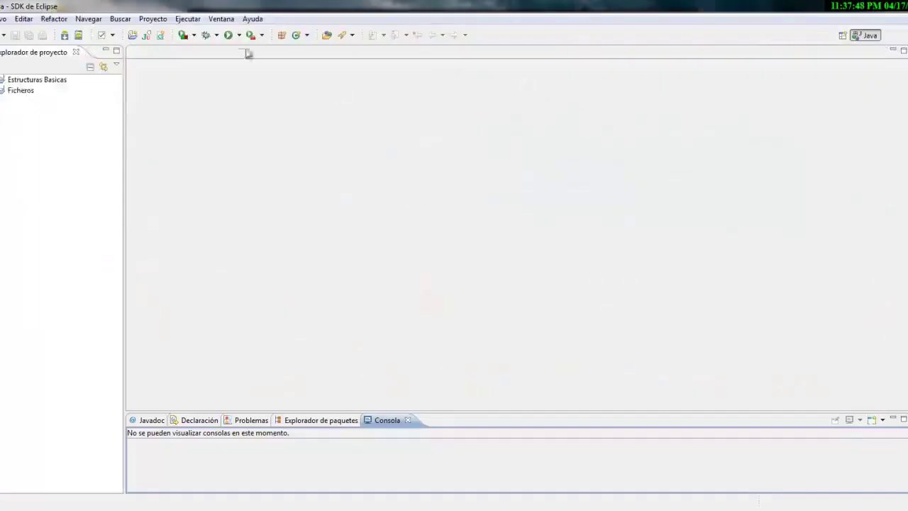
left_click(253, 19)
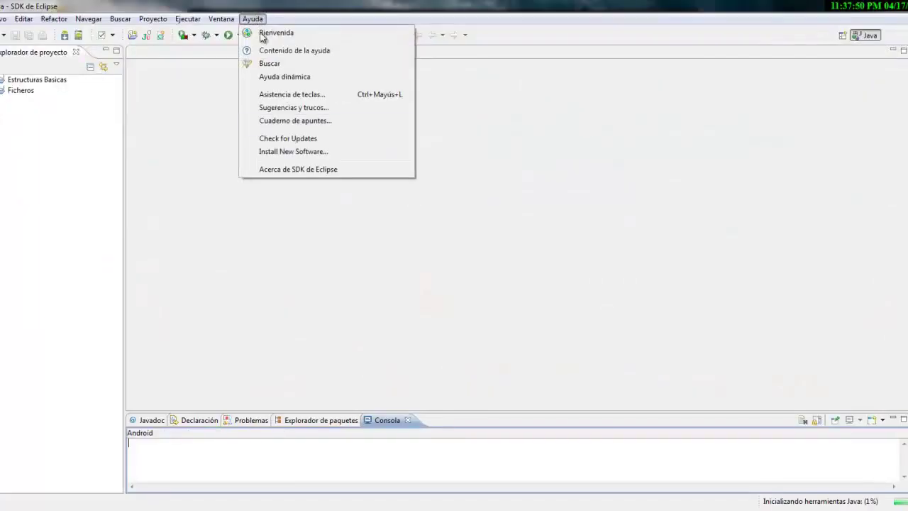
left_click(295, 152)
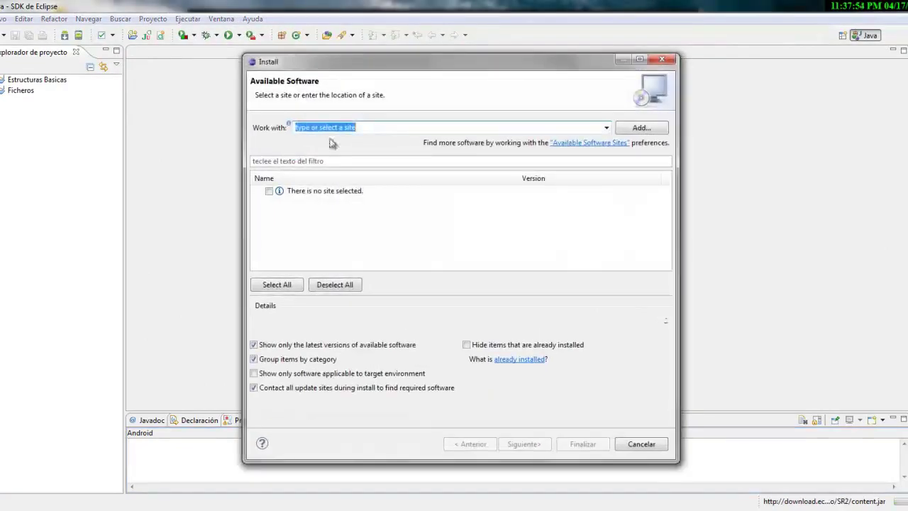
left_click(642, 129)
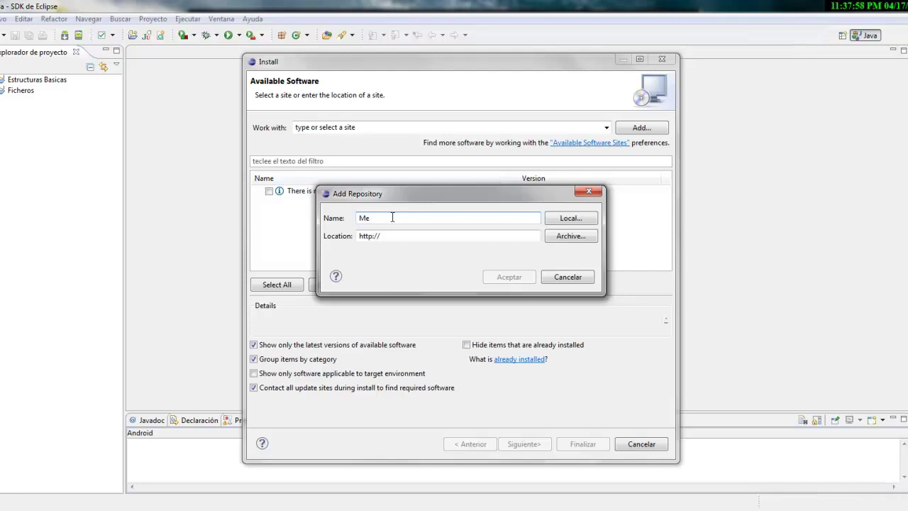
type("Mercurial")
double_click(368, 238)
type("http://cbes.javaforge.com/update")
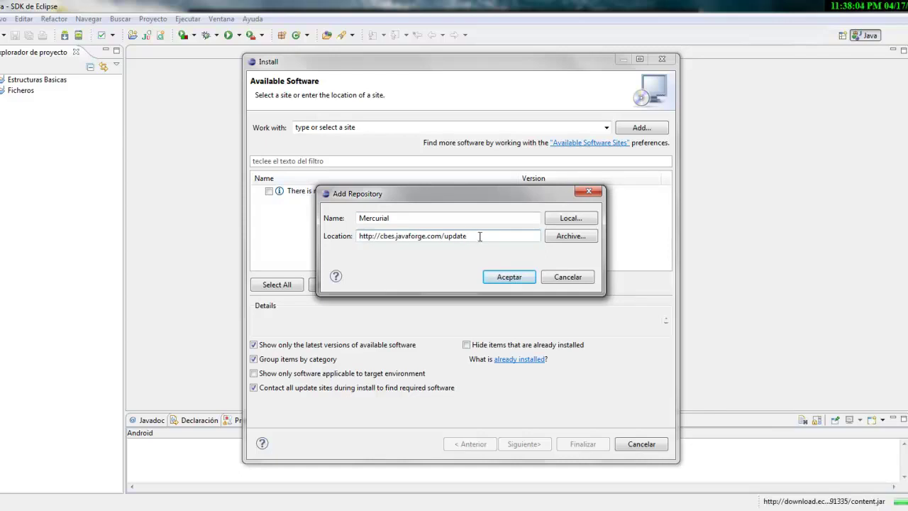
left_click(508, 277)
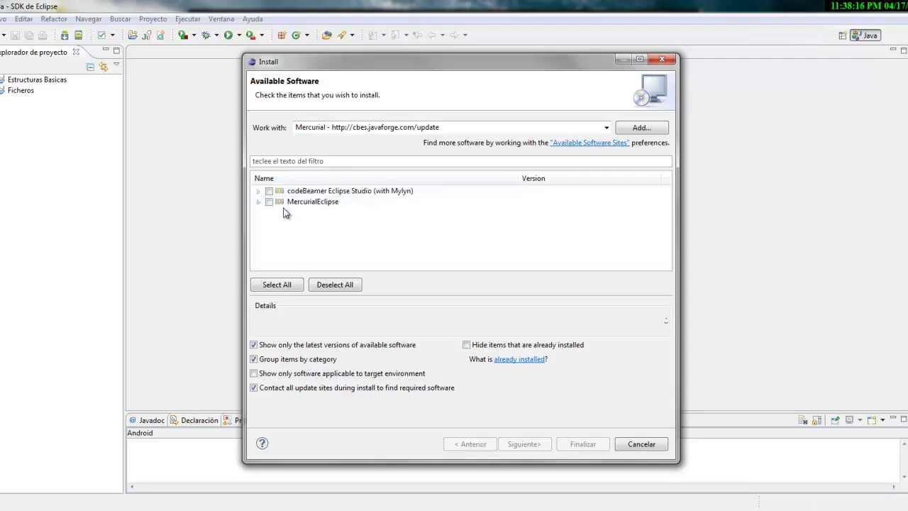
Select the MercurialEclipse category with MercurialEclipse and Windows Binaries for Mercurial, and proceed through the install details to the license review.
left_click(258, 202)
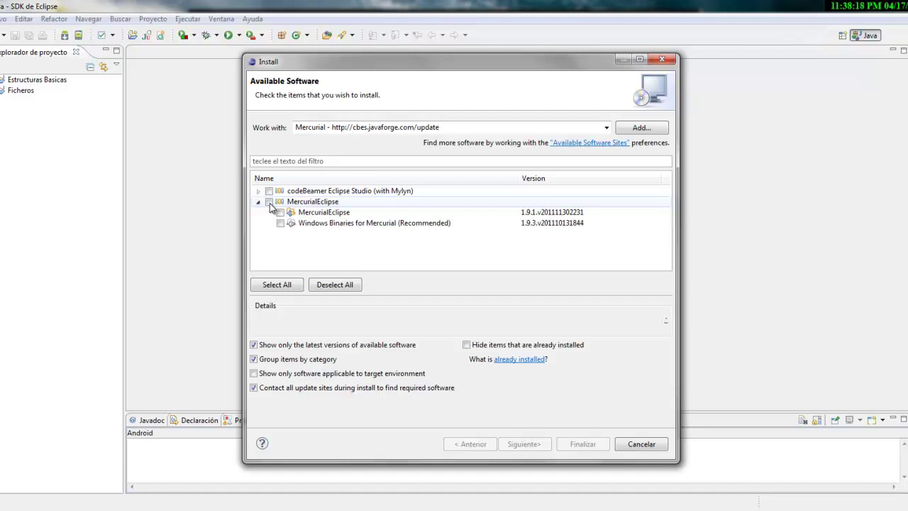
left_click(269, 202)
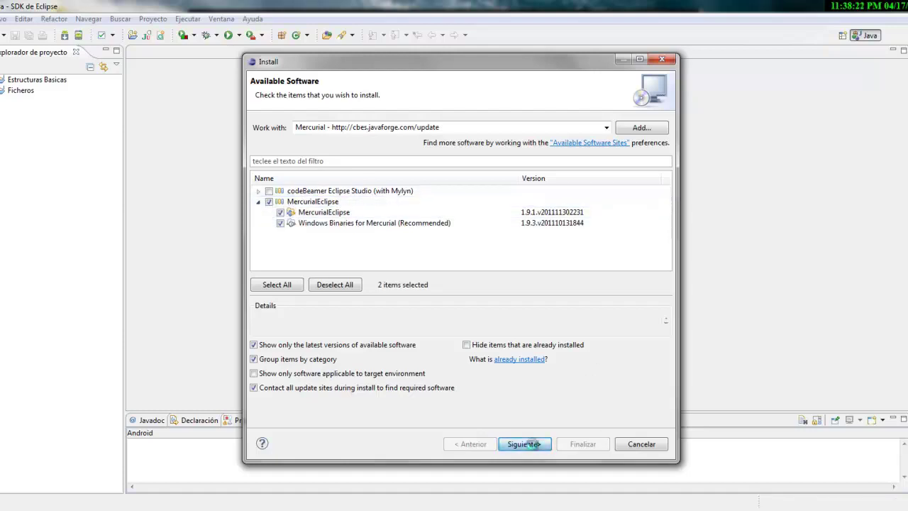
left_click(524, 444)
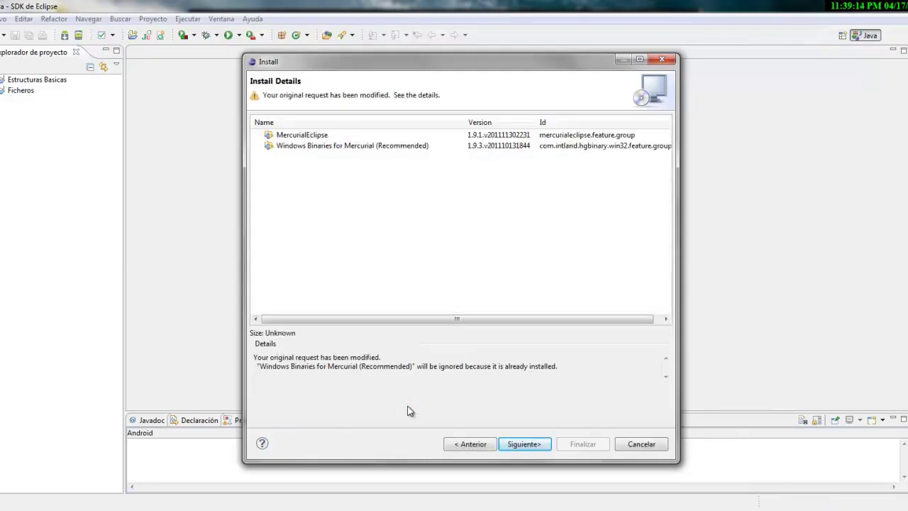
left_click(510, 445)
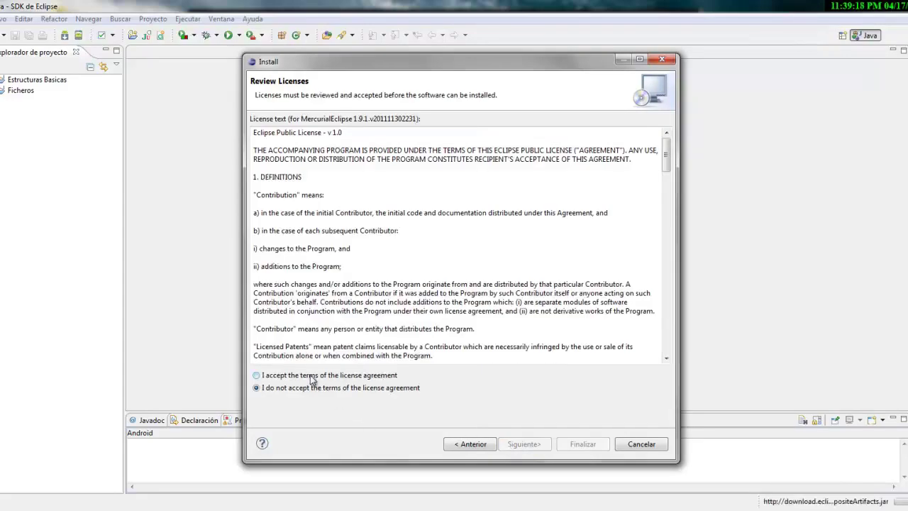
Read through the MercurialEclipse license, accept its terms and start the installation.
left_click_drag(666, 156, 667, 335)
left_click(267, 376)
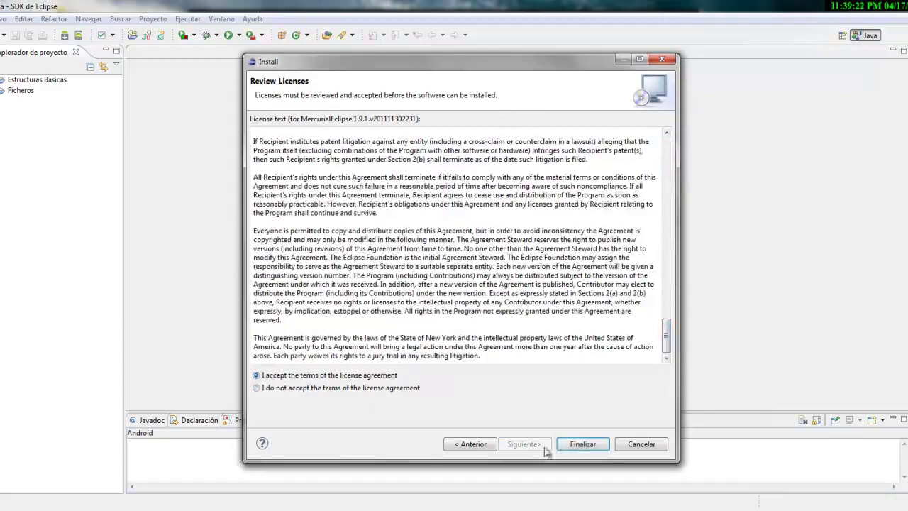
left_click(572, 444)
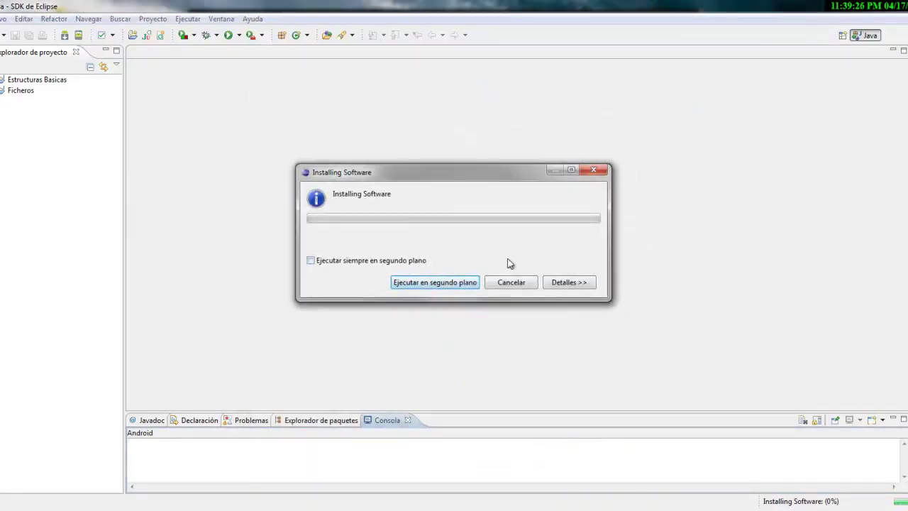
Show the installation details, allow the unsigned content, and restart Eclipse to apply the changes.
left_click(586, 285)
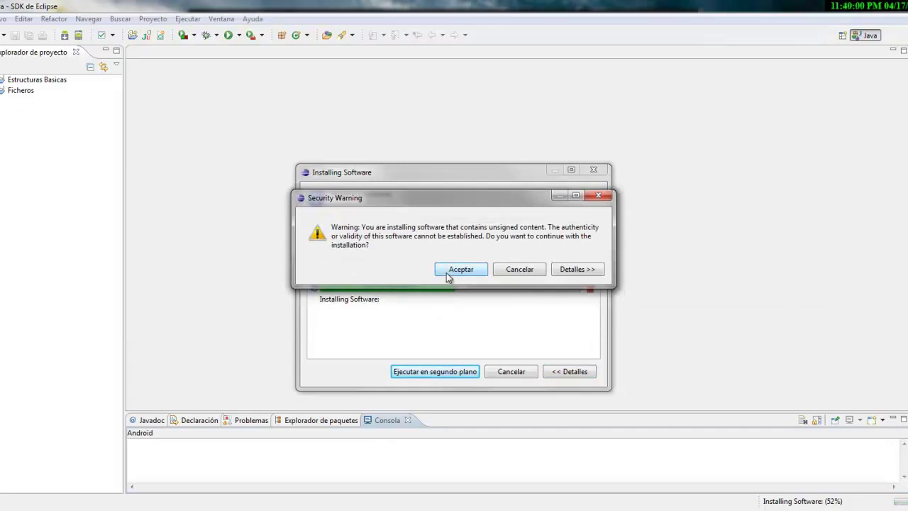
left_click(446, 273)
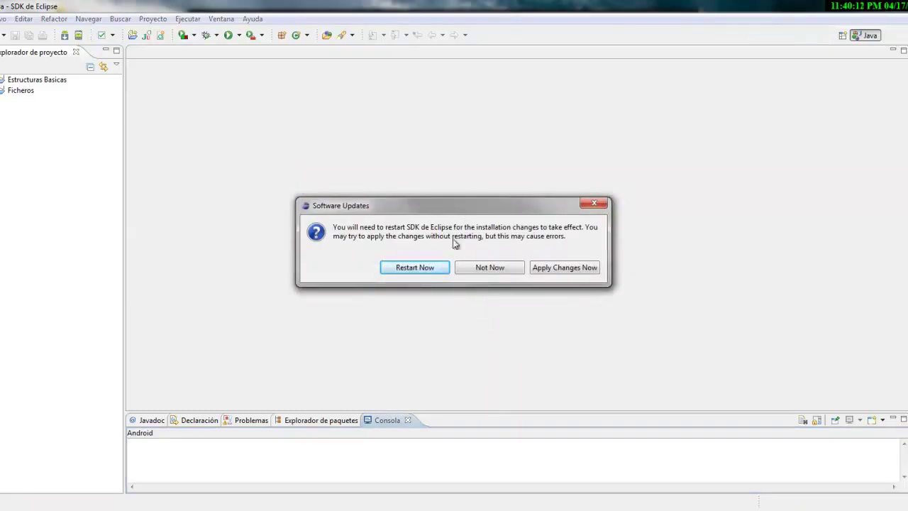
left_click(415, 270)
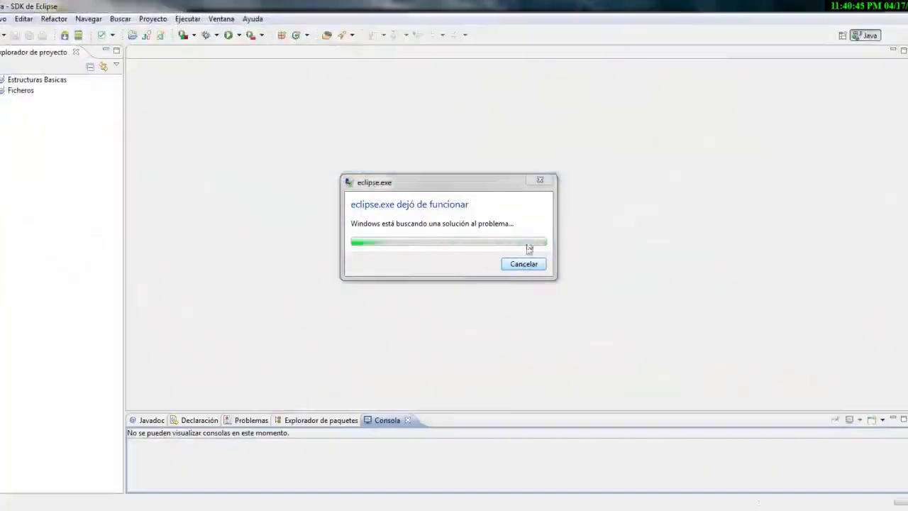
Dismiss the eclipse.exe error dialog and open the About information to check for the Mercurial plug-in.
left_click(541, 181)
left_click(254, 19)
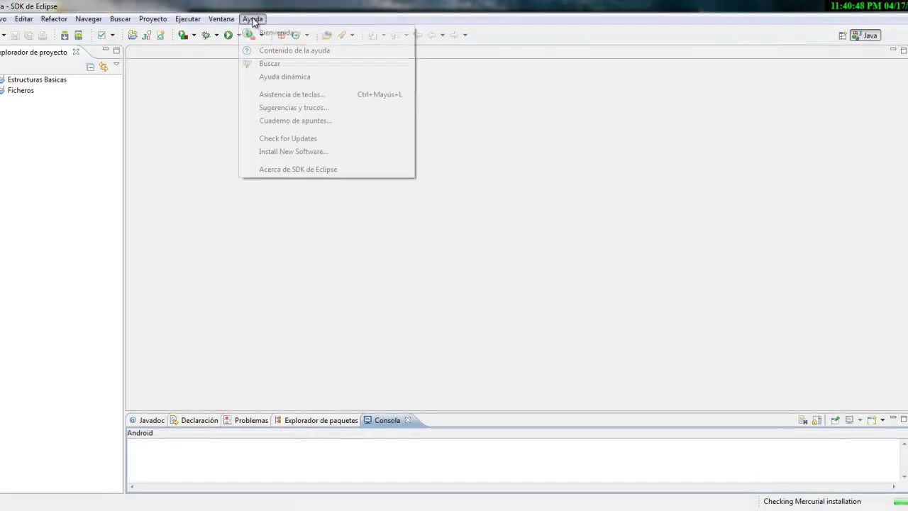
left_click(298, 170)
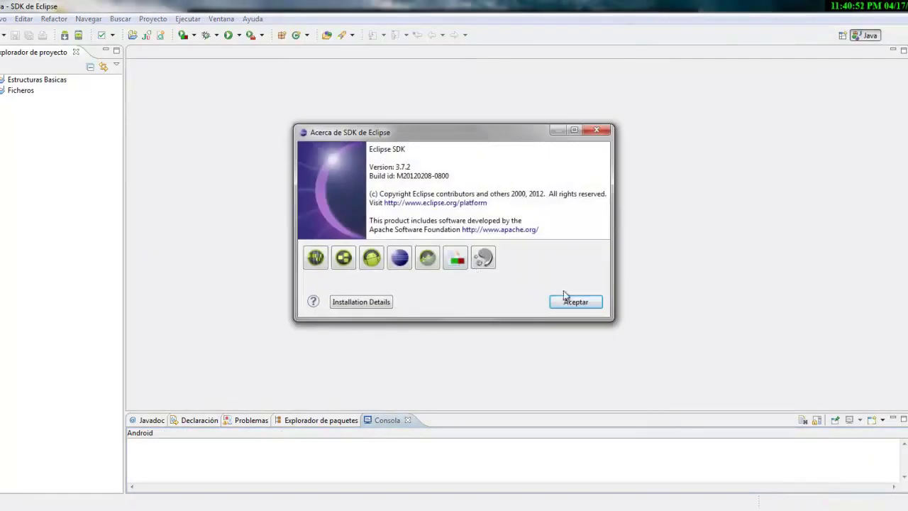
View the feature details of the Mercurial Binaries for Windows plug-in and close them.
left_click(485, 260)
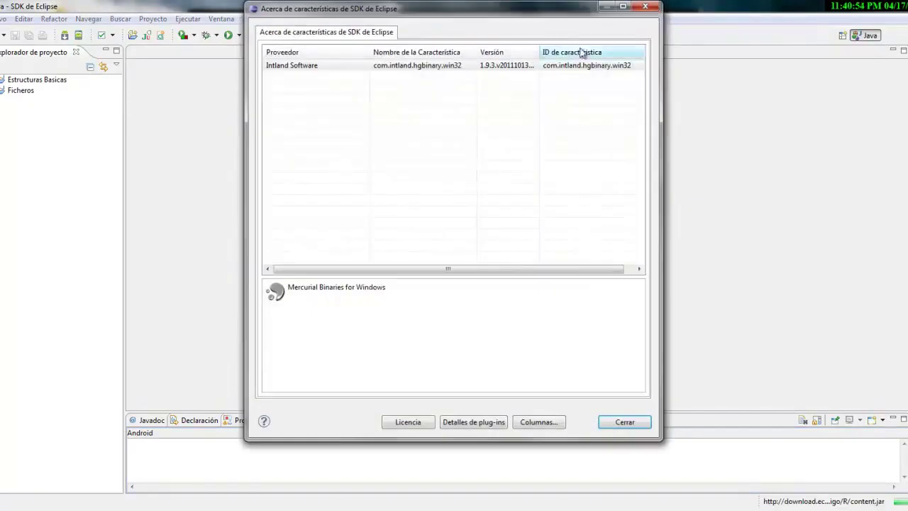
left_click(643, 8)
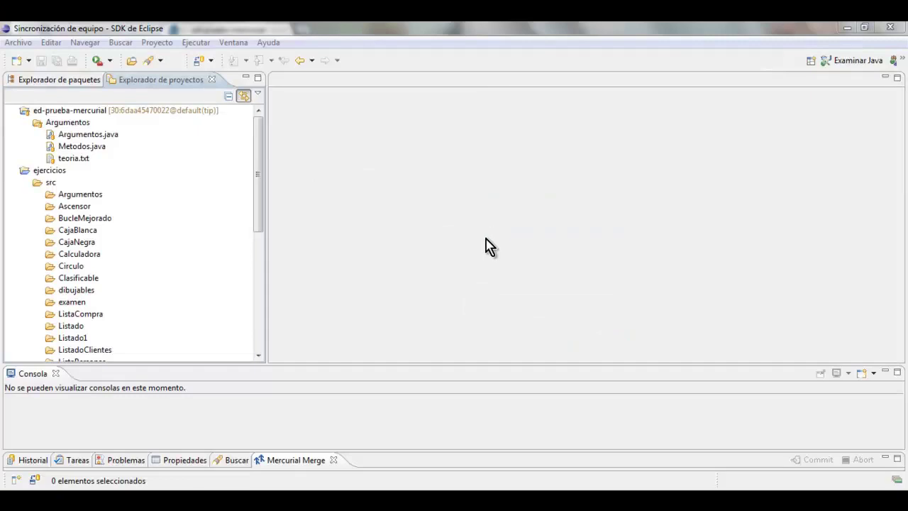
Copy the CajaBlanca folder from the ejercicios sources into the ed-prueba-mercurial project.
left_click(78, 231)
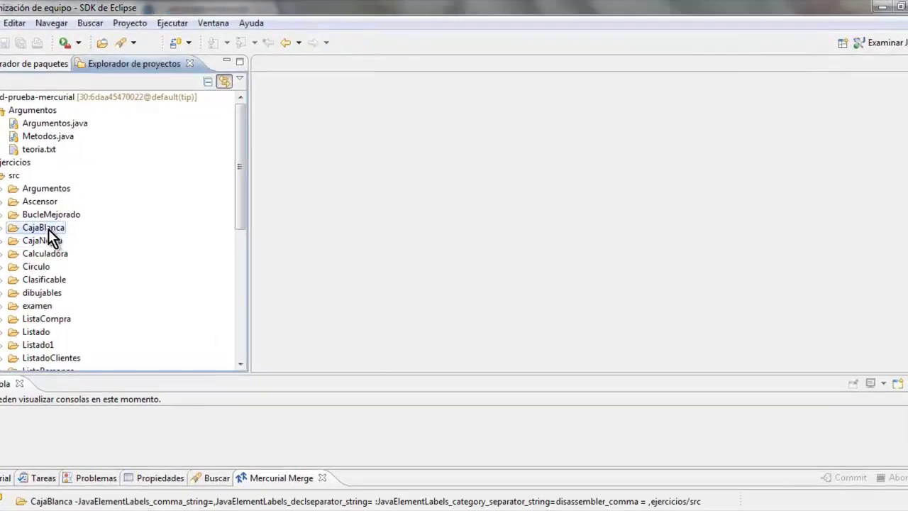
left_click(45, 97)
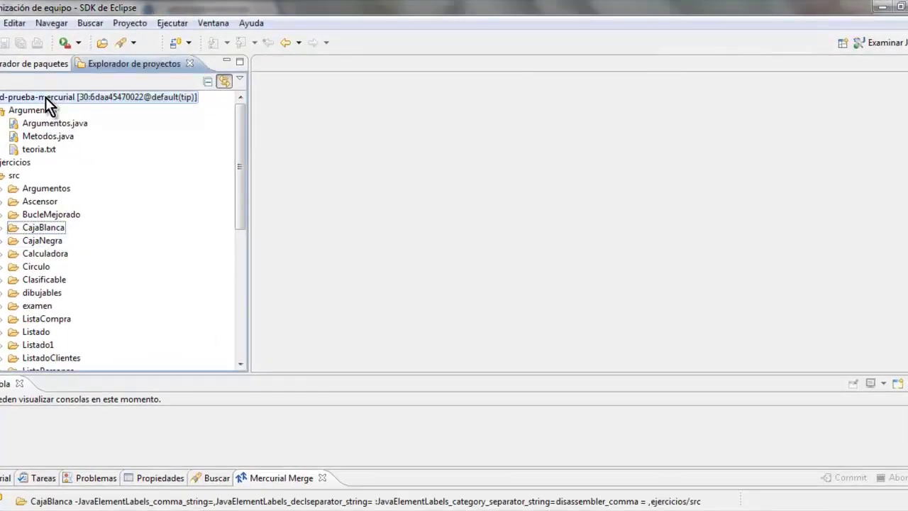
right_click(46, 97)
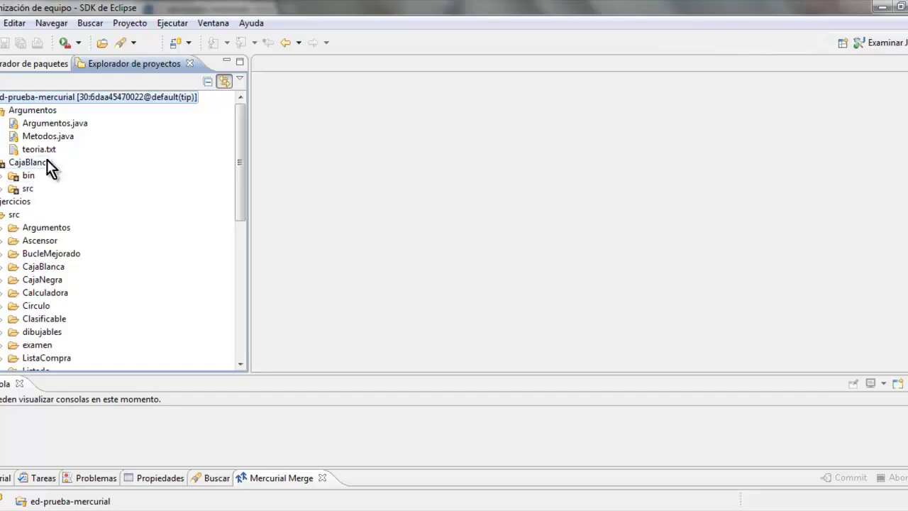
right_click(69, 98)
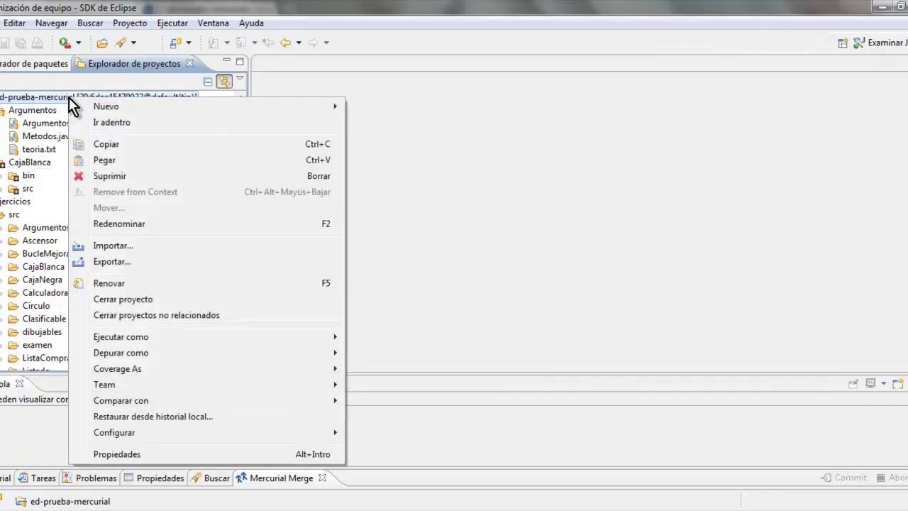
mouse_move(174, 387)
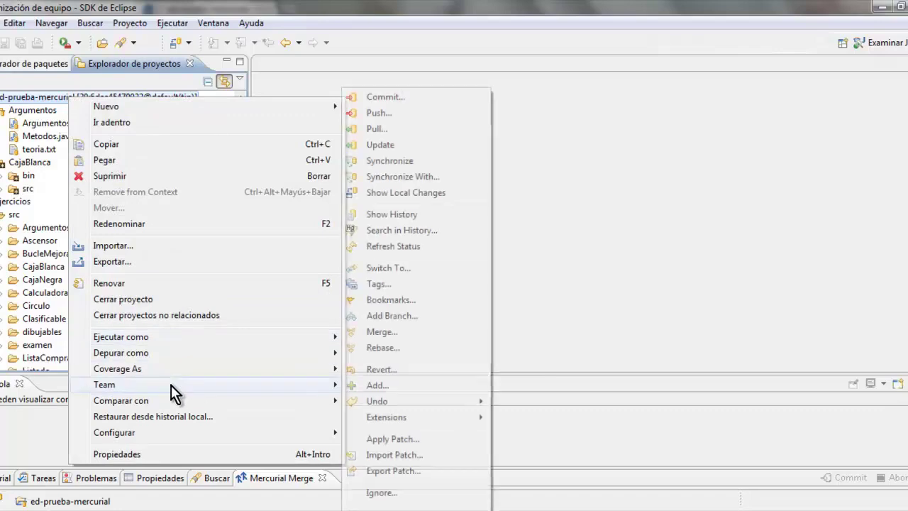
left_click(385, 178)
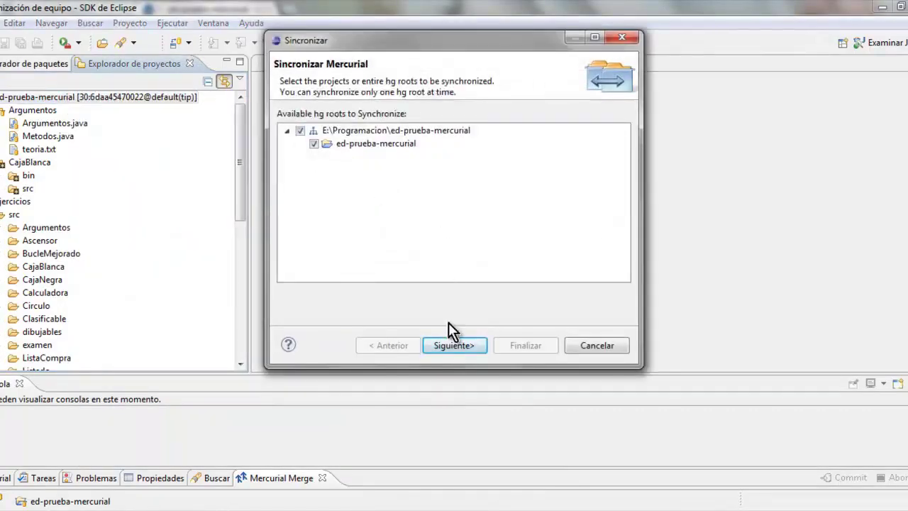
left_click(451, 345)
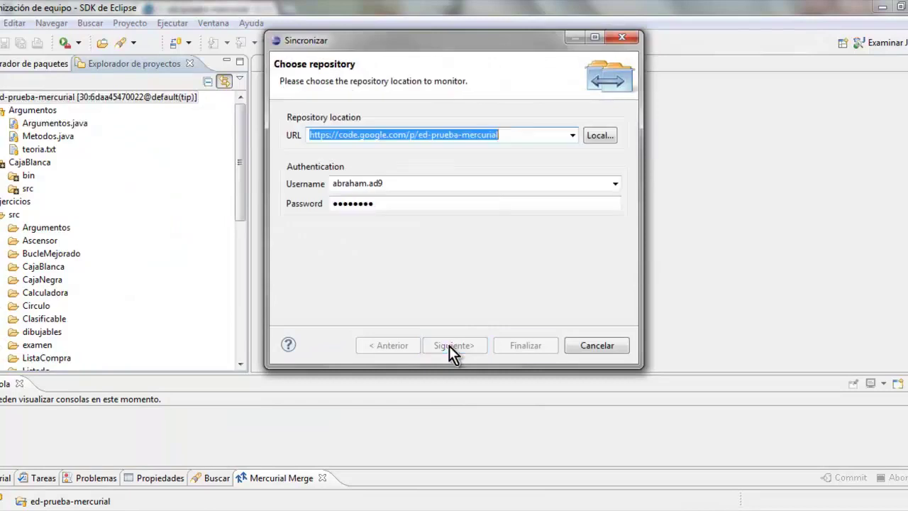
left_click(512, 136)
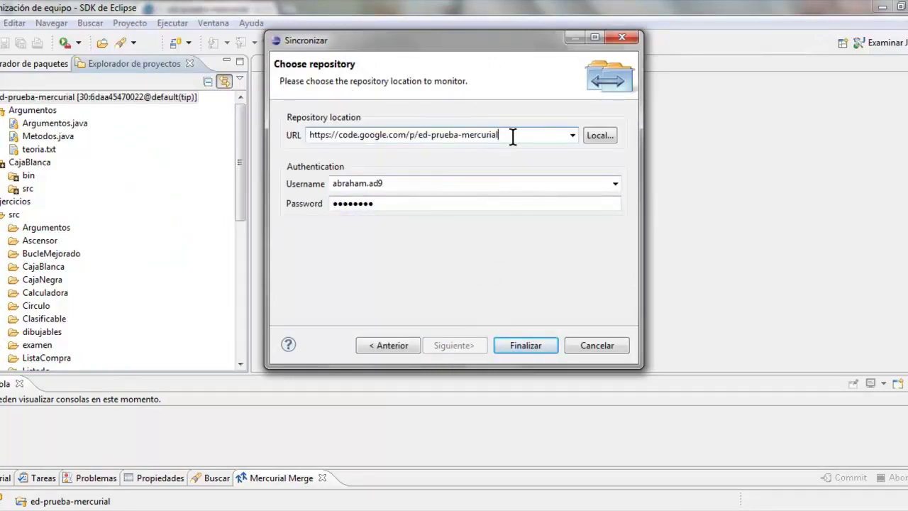
left_click(421, 182)
left_click(414, 206)
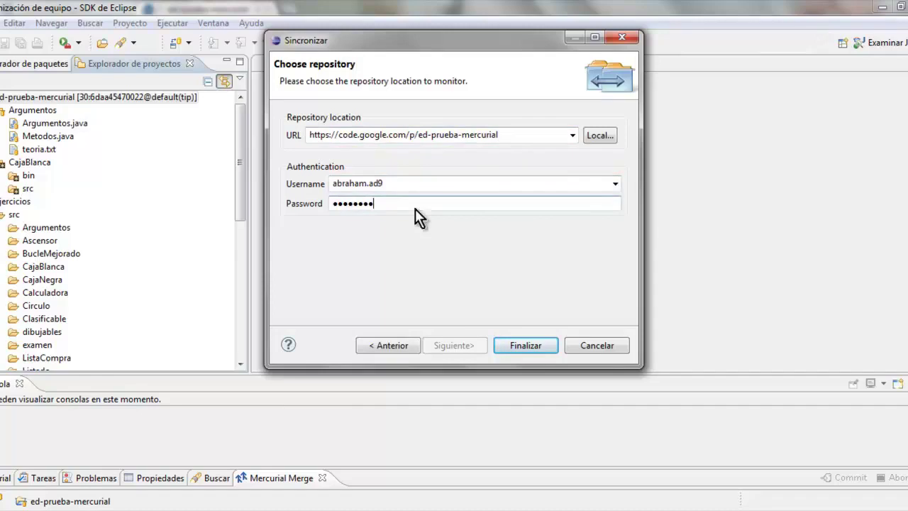
left_click(521, 344)
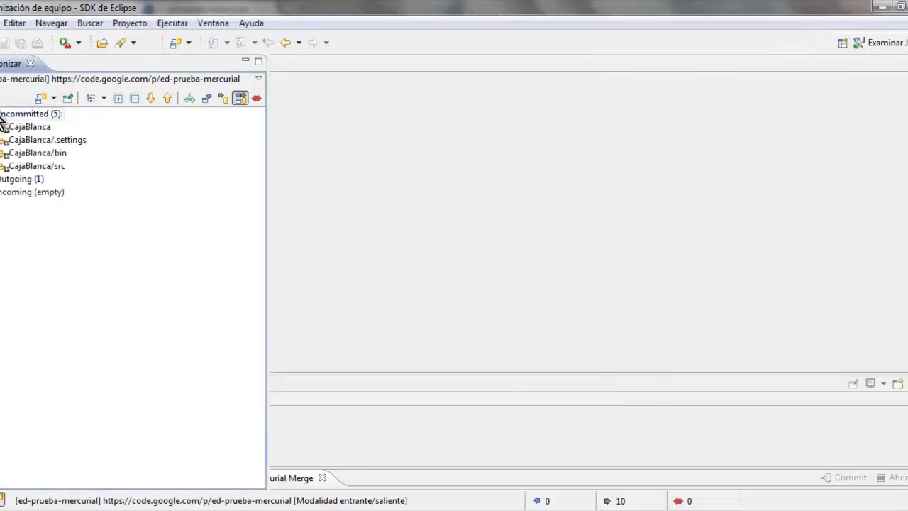
Commit all the uncommitted CajaBlanca files to the local repository with the message "version 7".
right_click(30, 113)
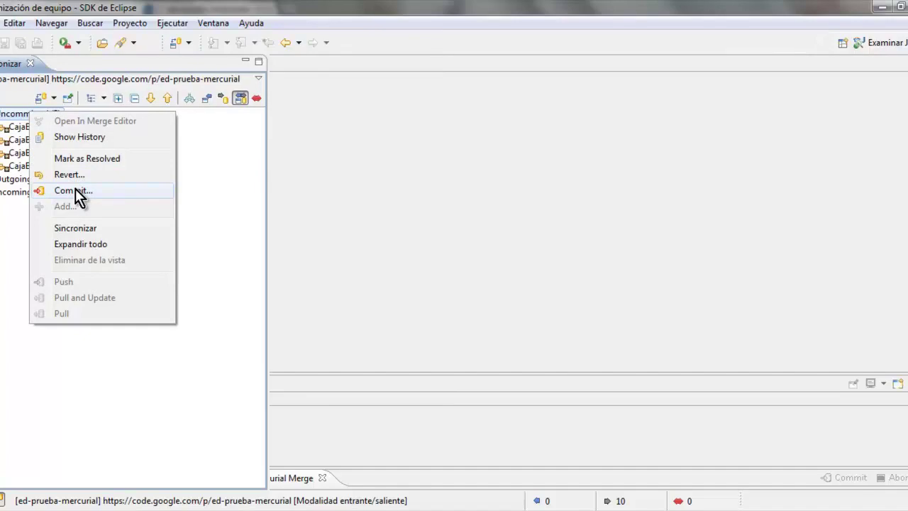
left_click(75, 189)
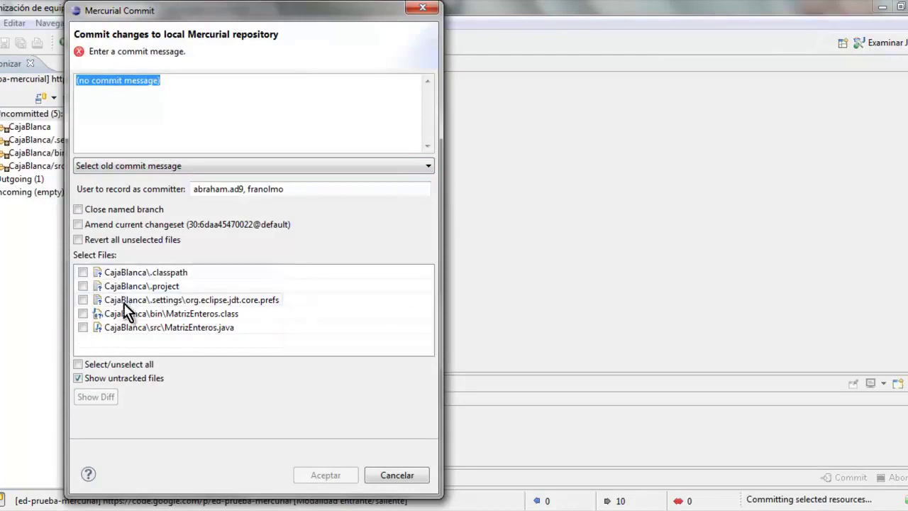
left_click(93, 364)
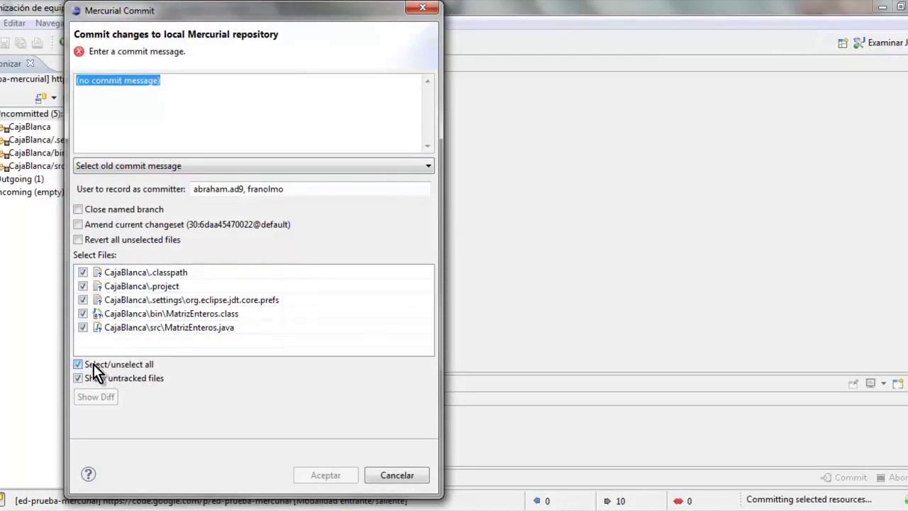
left_click(180, 99)
left_click_drag(197, 87, 67, 82)
type("version ")
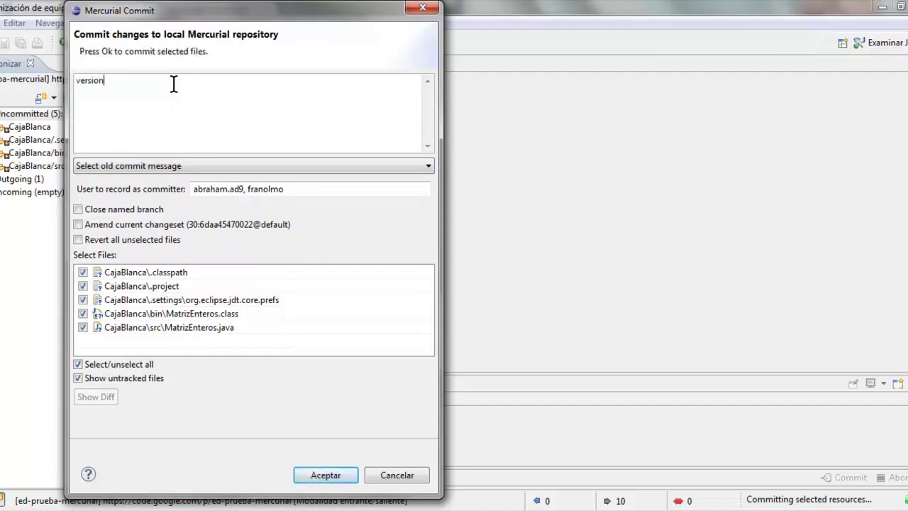
type("7")
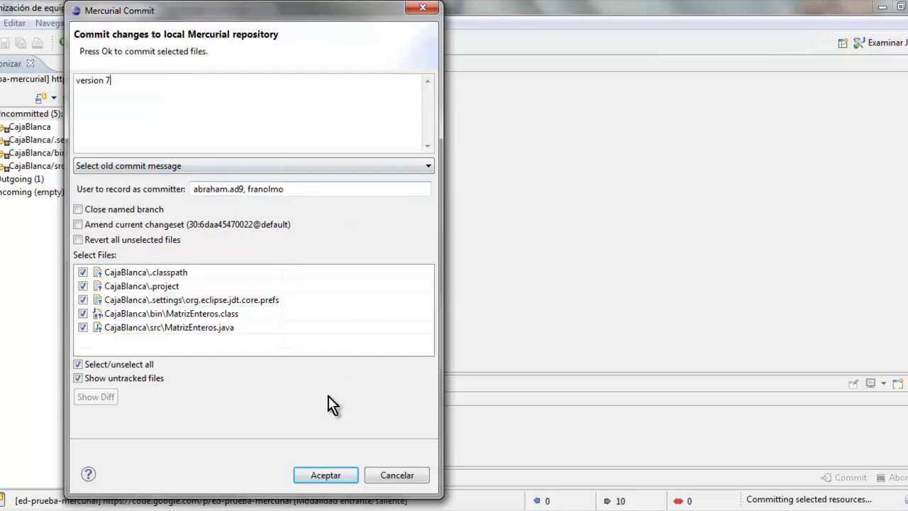
left_click(311, 480)
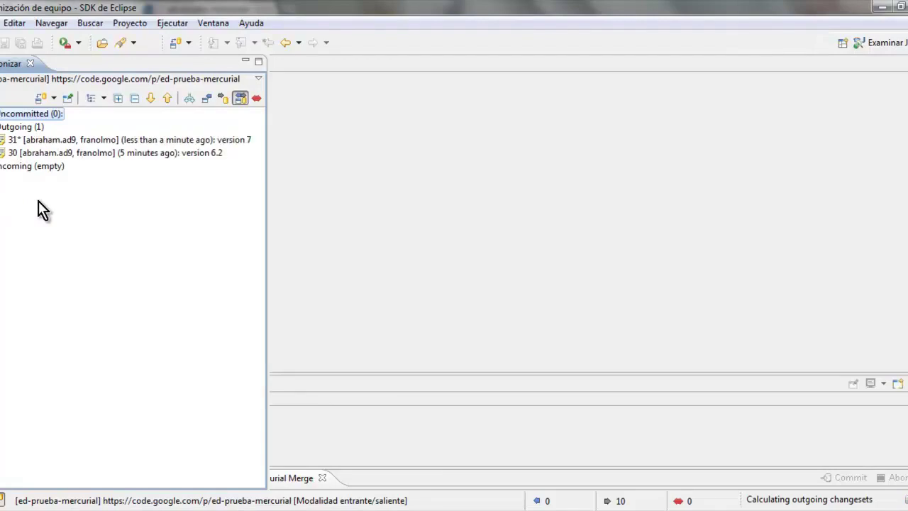
Push the outgoing changesets to the remote repository and switch to the browser to open the project's source Changes list.
left_click(31, 129)
right_click(30, 128)
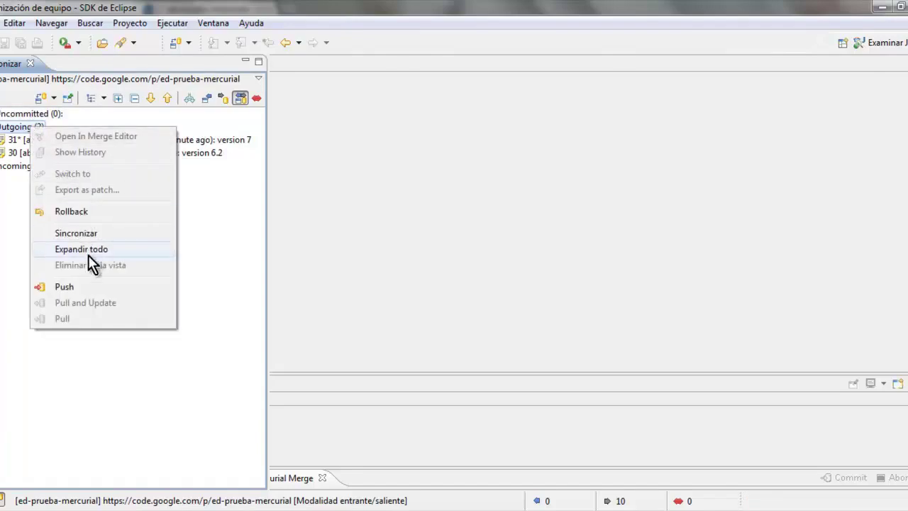
left_click(90, 286)
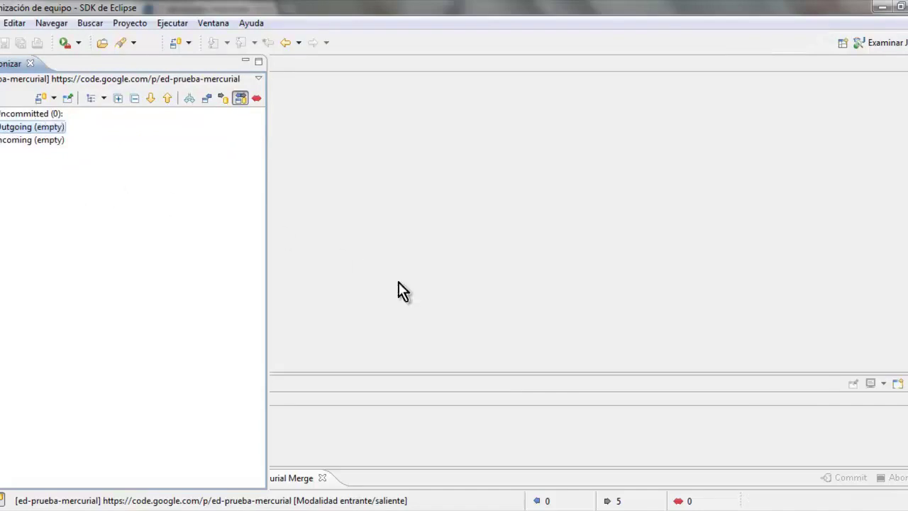
key("alt+Tab")
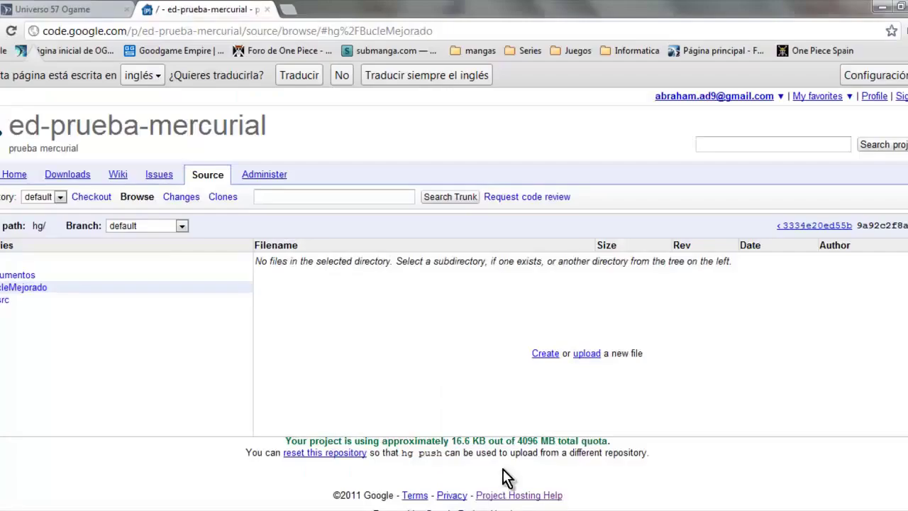
left_click(188, 202)
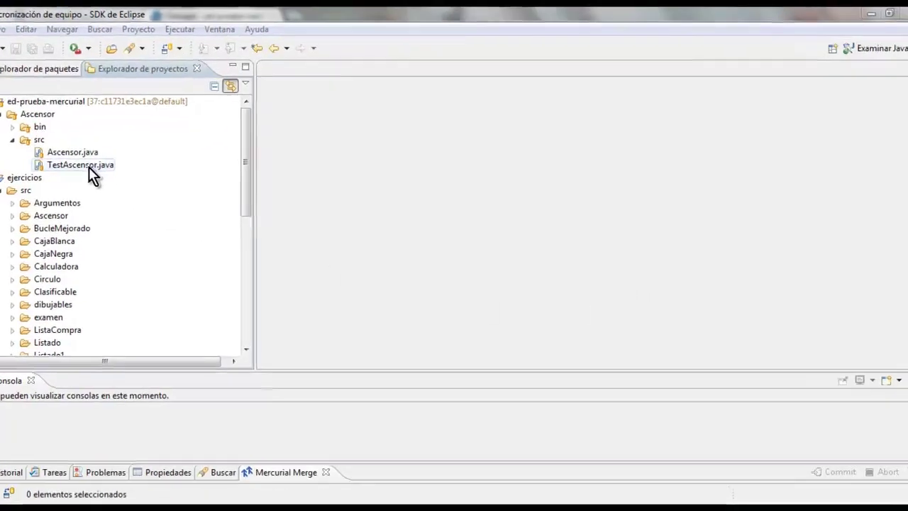
Open TestAscensor.java, add the comment "// segunda version" above the class declaration and save the file.
double_click(84, 165)
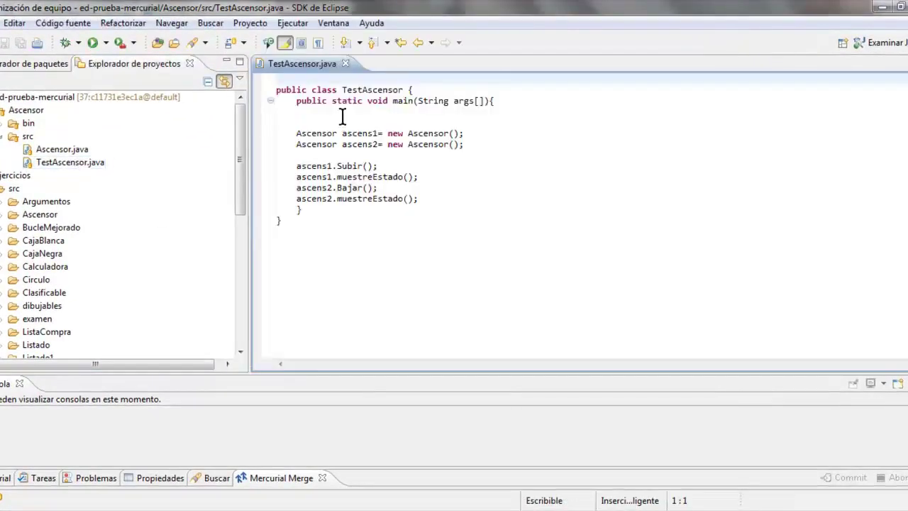
key("Return")
key("Return")
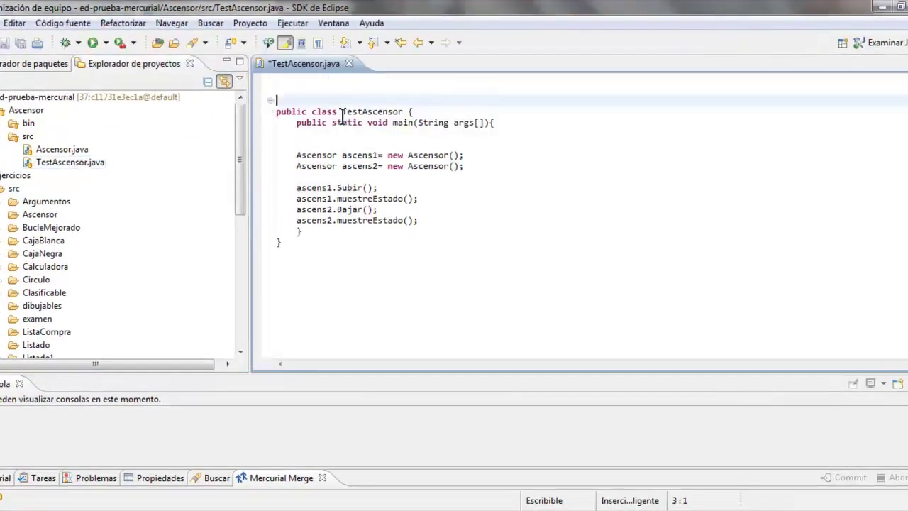
key("Up")
key("Up")
type("// s")
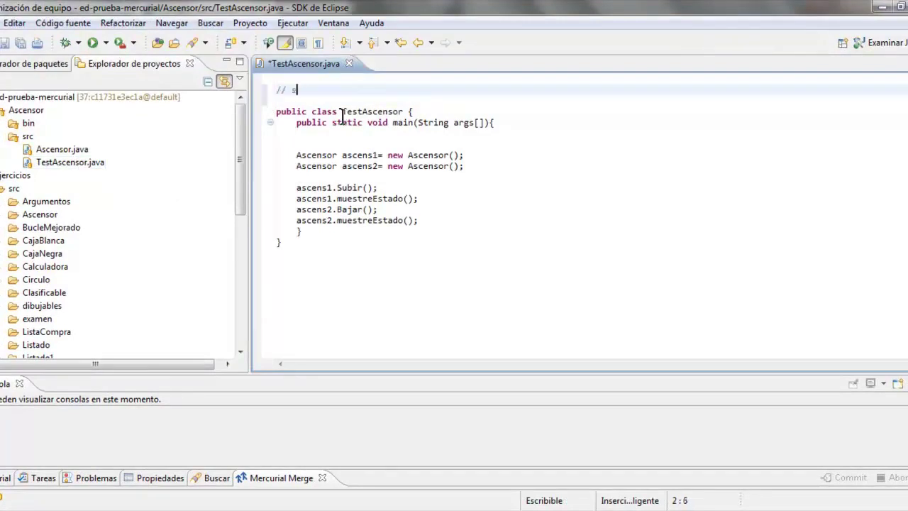
type("egunda version")
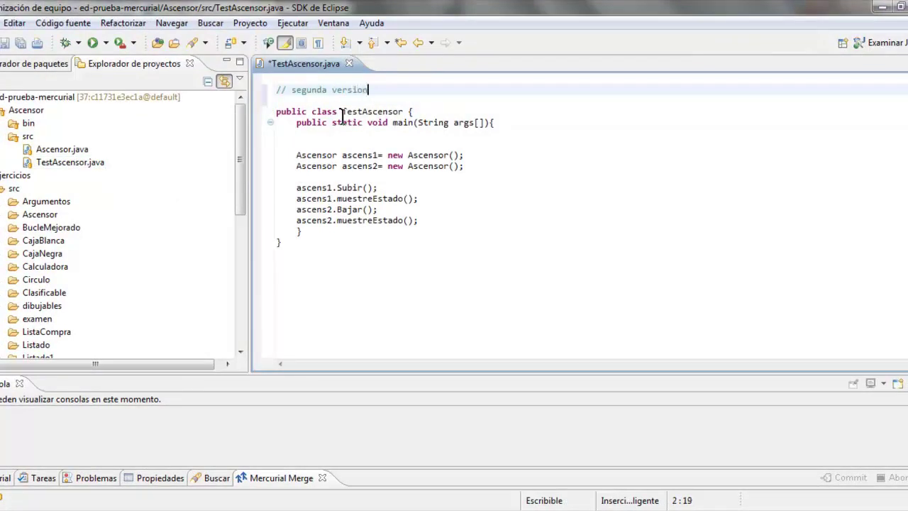
left_click(5, 42)
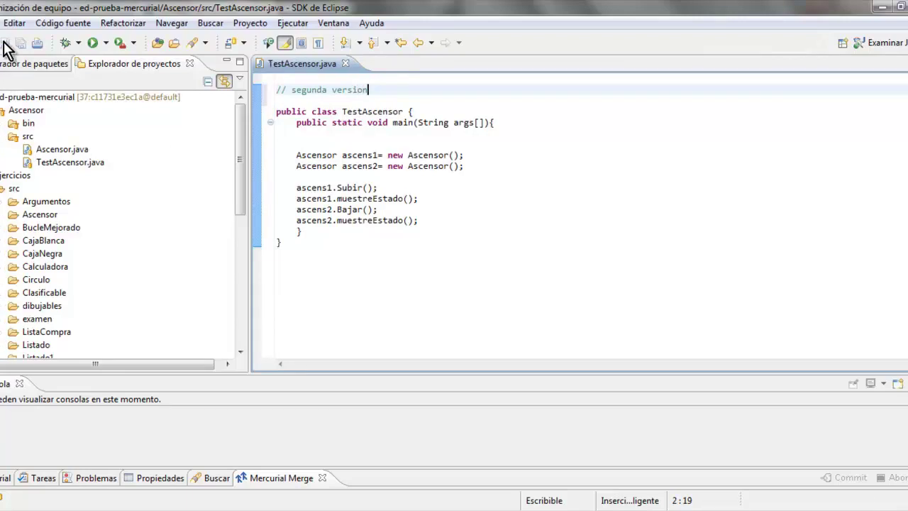
Revert TestAscensor.java in the ed-prueba-mercurial project to the changeset "version 10".
right_click(52, 99)
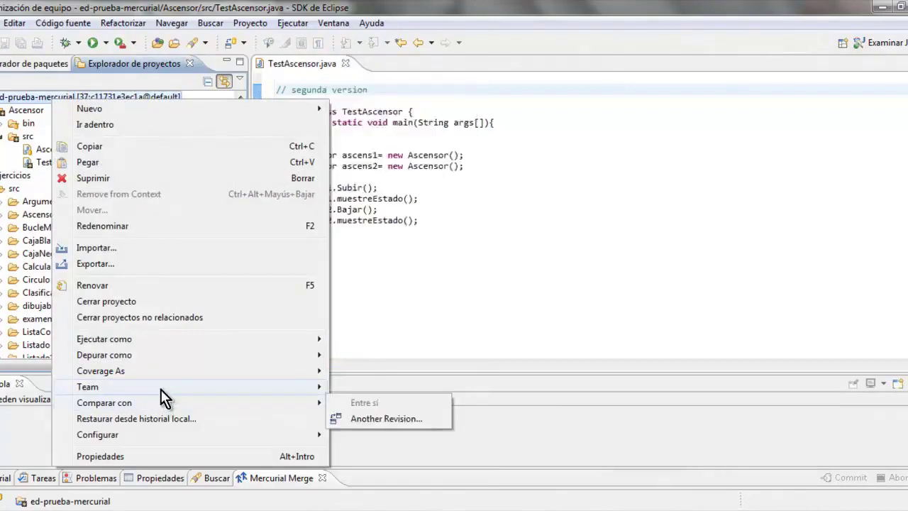
left_click(367, 370)
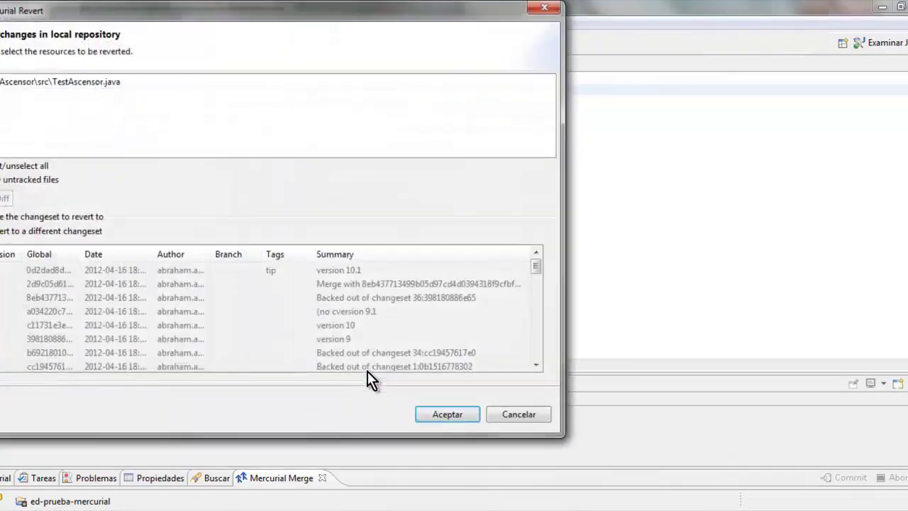
left_click(20, 240)
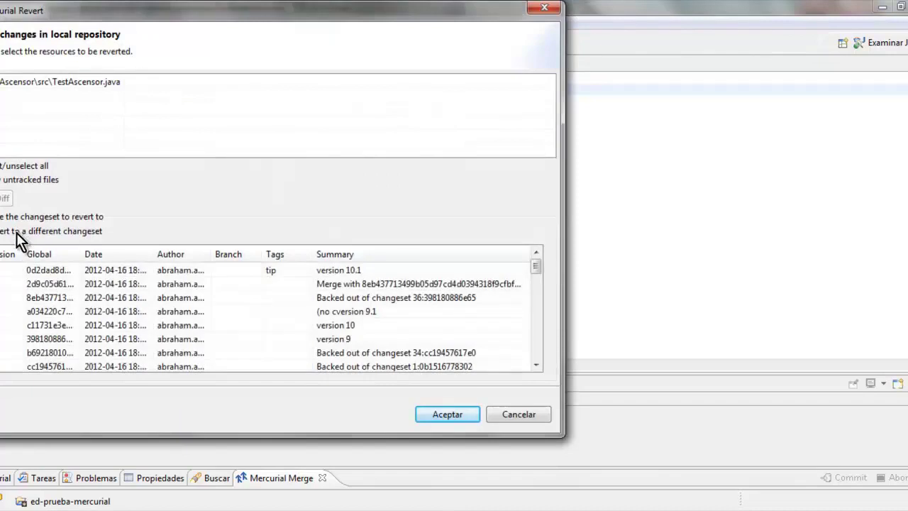
left_click(329, 328)
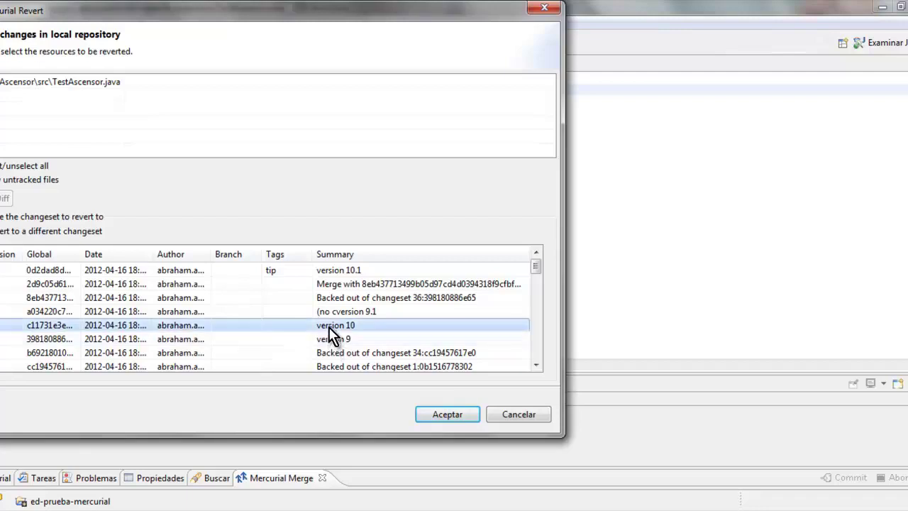
left_click(459, 413)
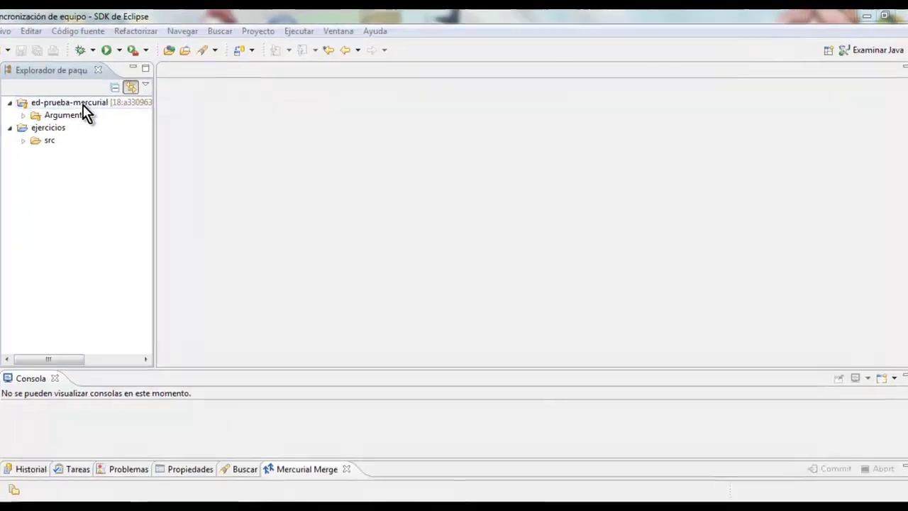
Add a branch named "rama de prueba" to the ed-prueba-mercurial project, with an immediate commit to persist it.
left_click(82, 105)
right_click(82, 104)
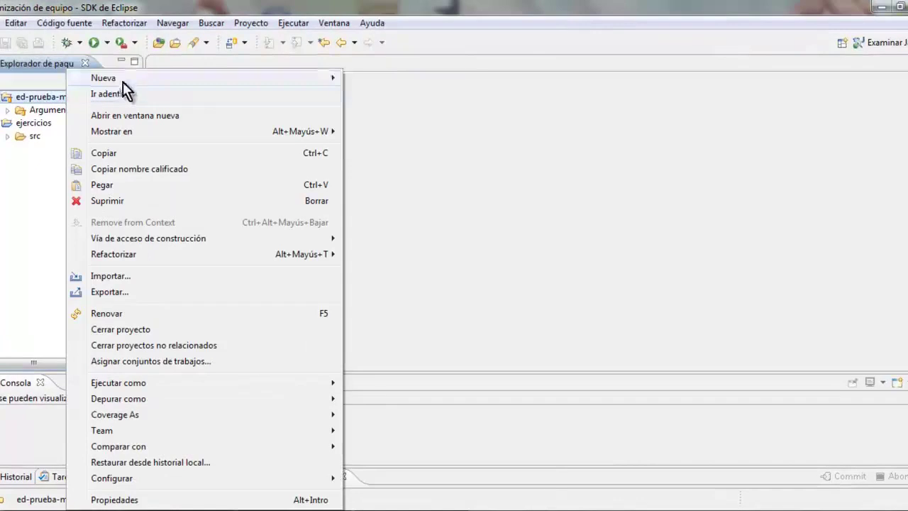
mouse_move(159, 429)
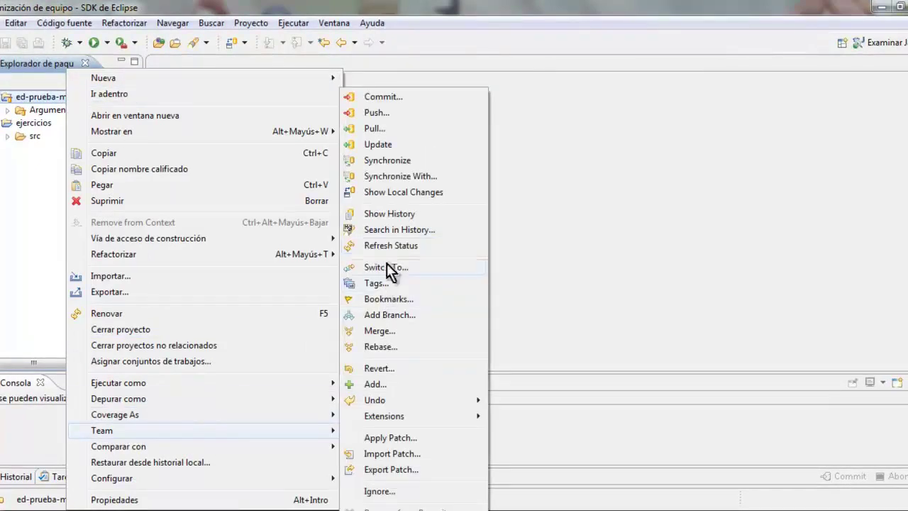
left_click(389, 313)
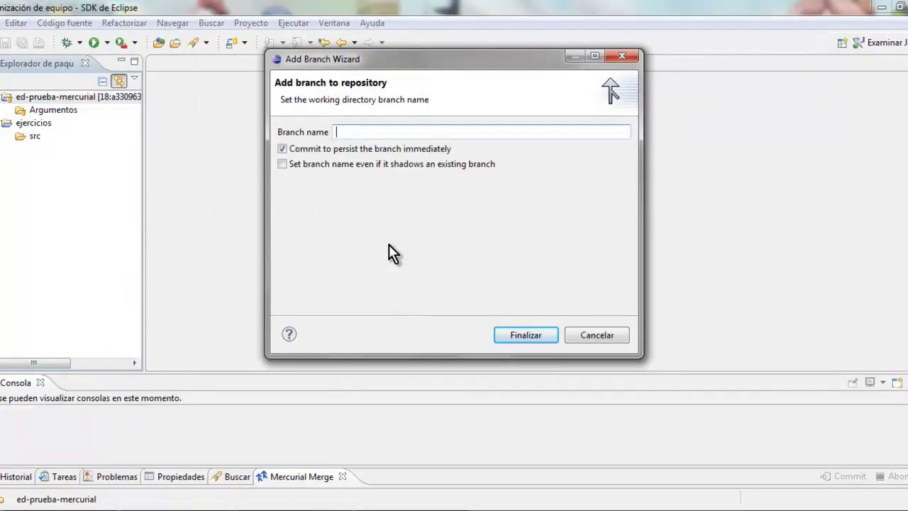
type("rama de prueba")
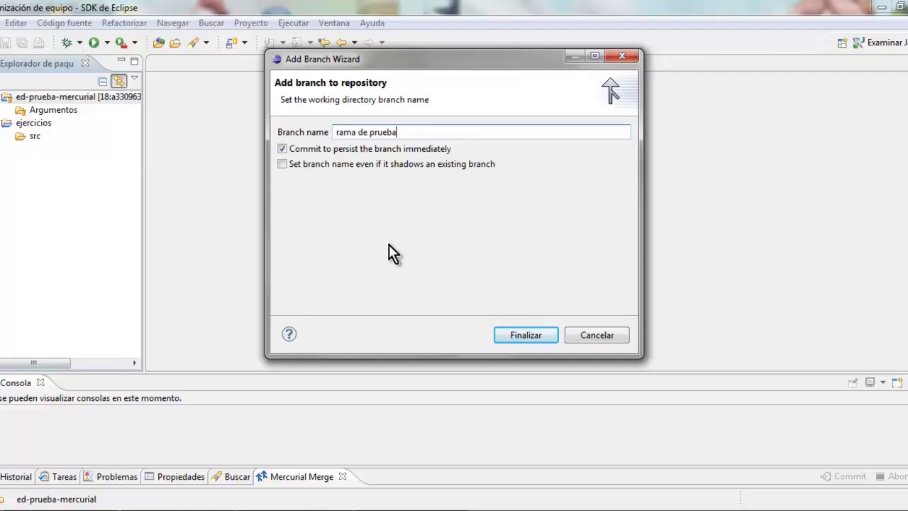
left_click(517, 332)
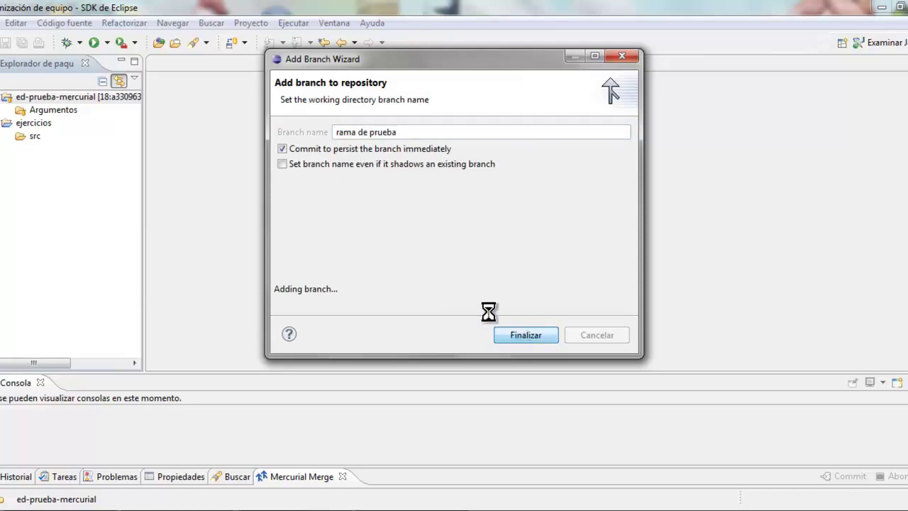
Replace the new branch's commit message with "primera version" and go to the committer field.
left_click(353, 107)
left_click_drag(353, 106, 184, 87)
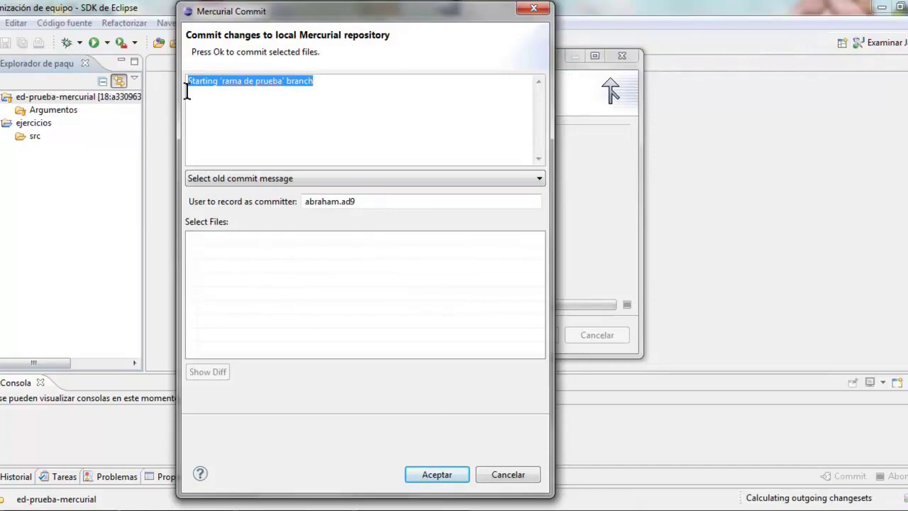
type("primera ")
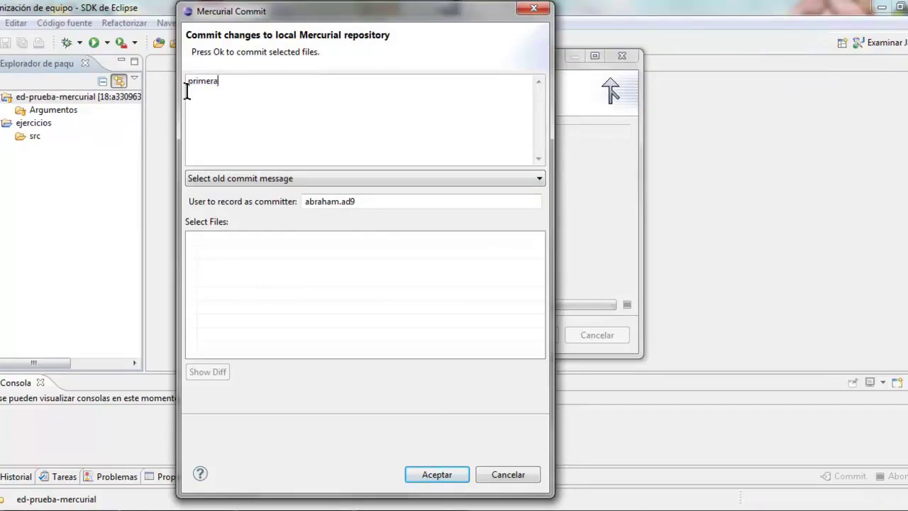
type("version")
left_click(378, 202)
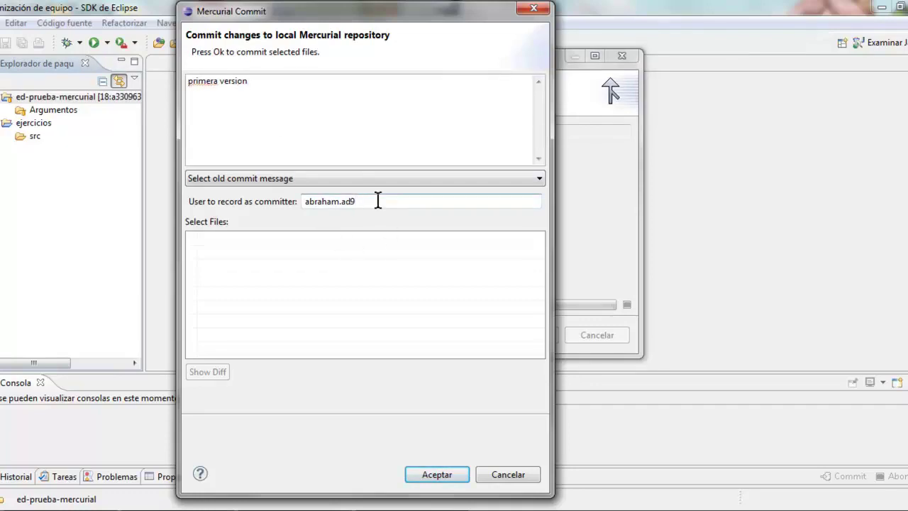